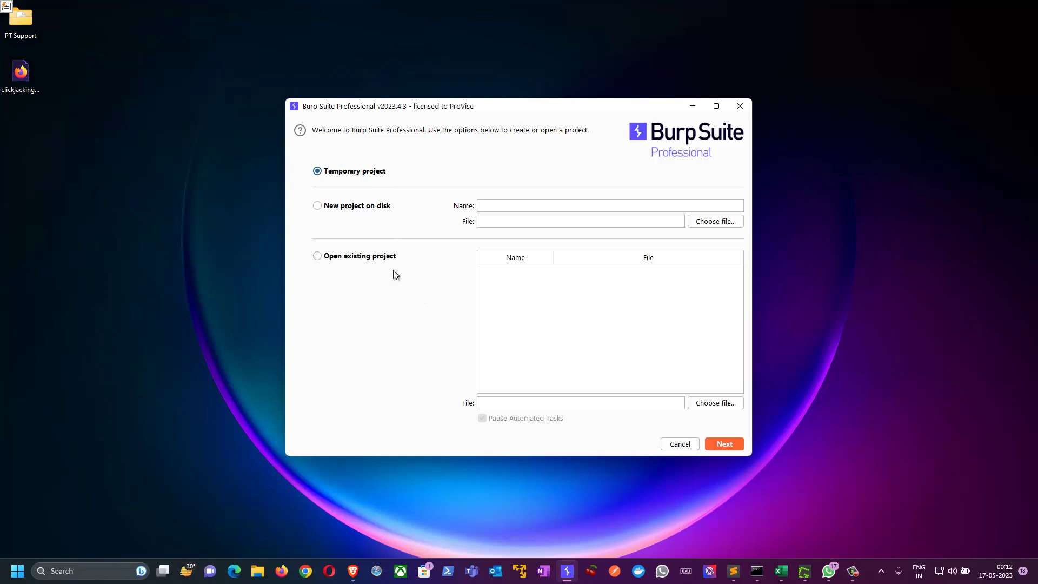
Step: Start Burp Suite with a temporary project and maximize its window
left_click(353, 209)
left_click(363, 173)
left_click(724, 443)
left_click(717, 444)
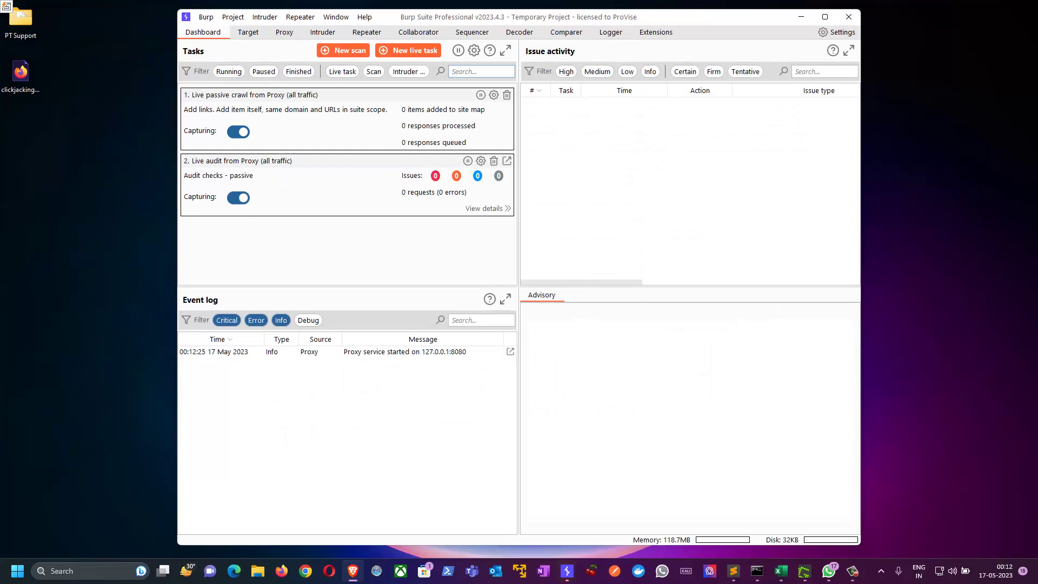
double_click(692, 20)
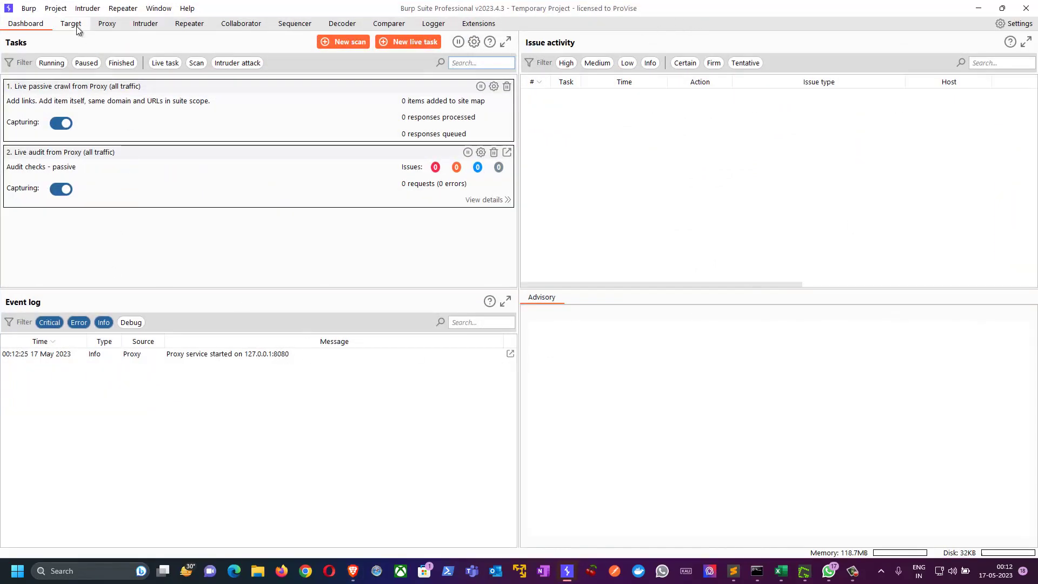
Step: Look at the proxy intercept page, then review the Java, Python and Ruby environment settings for extensions and close them
left_click(110, 30)
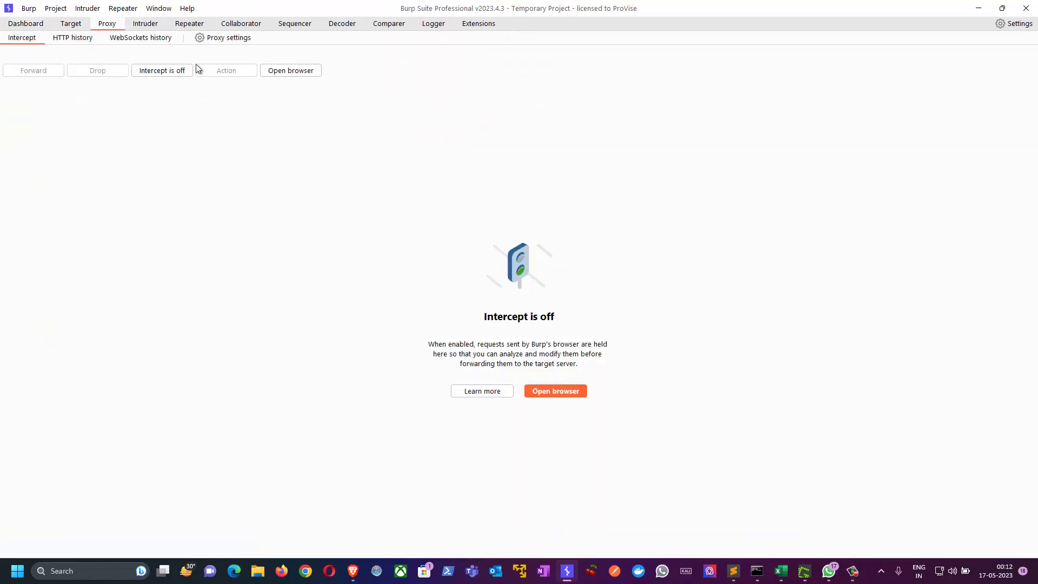
left_click(494, 24)
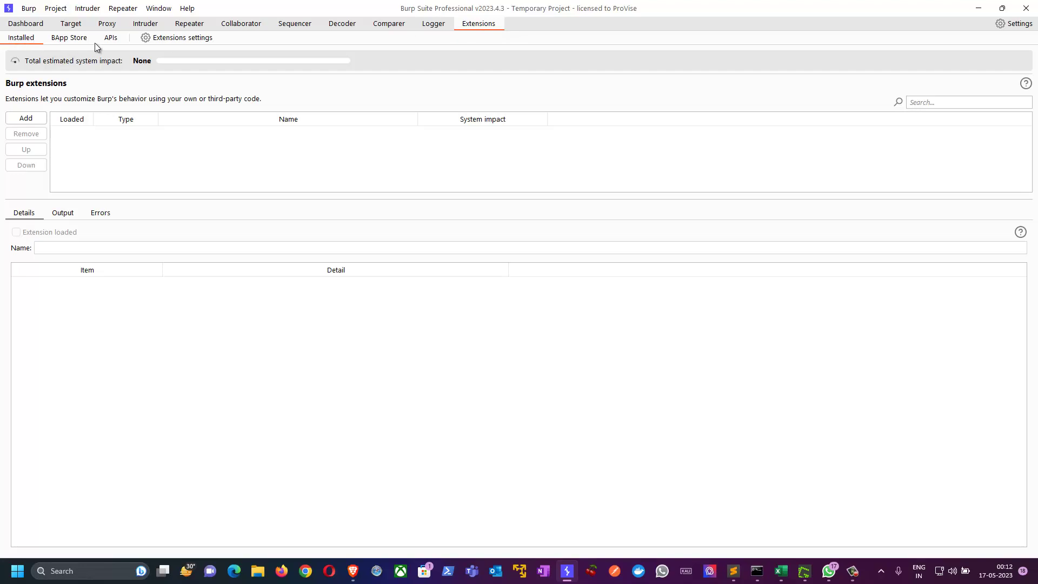
left_click(196, 40)
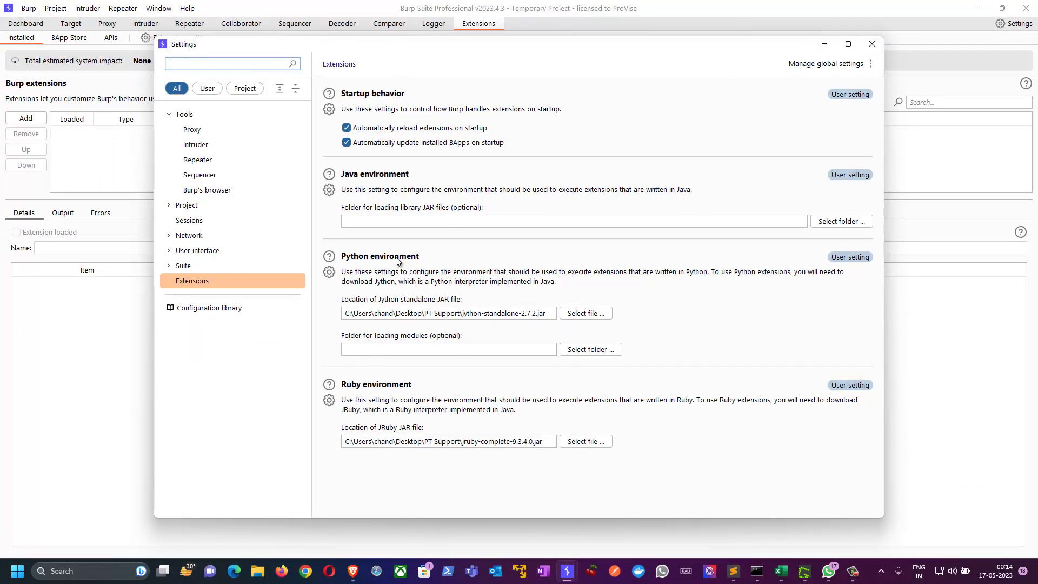
left_click(872, 46)
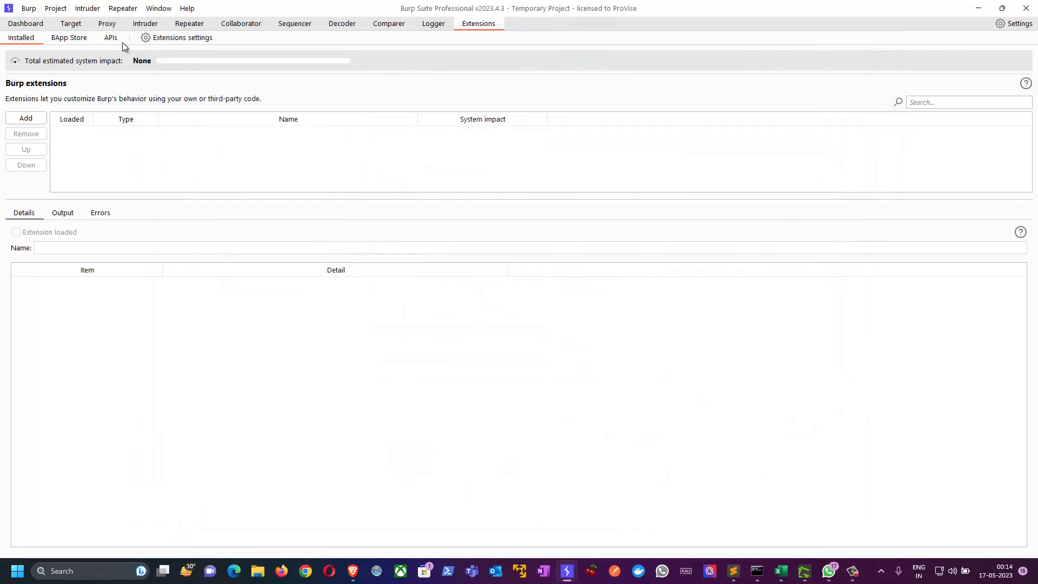
Step: Open the BApp Store and compare the details of the .NET Beautifier and 403 Bypasser extensions
left_click(61, 39)
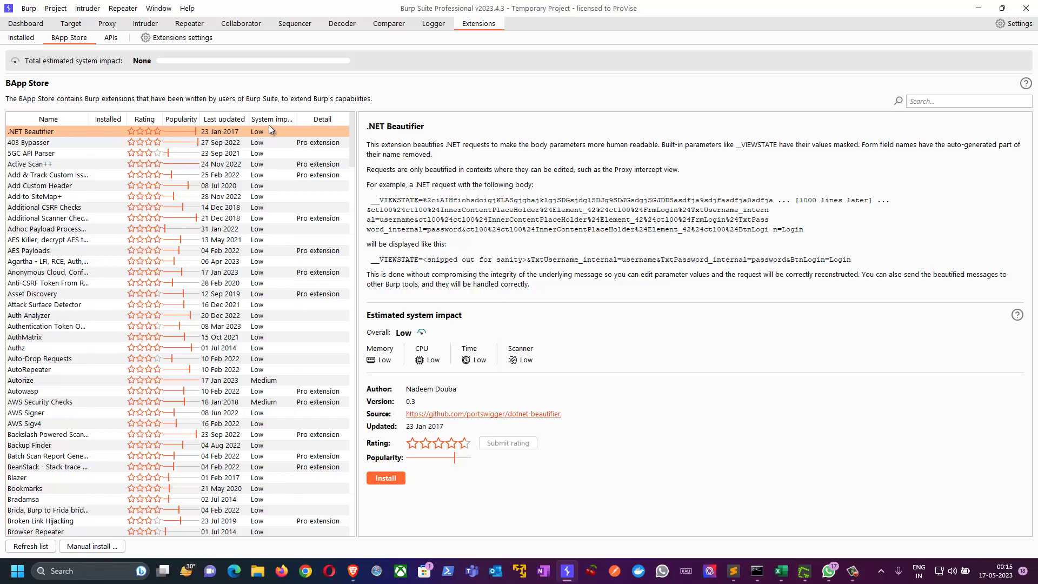
left_click(308, 143)
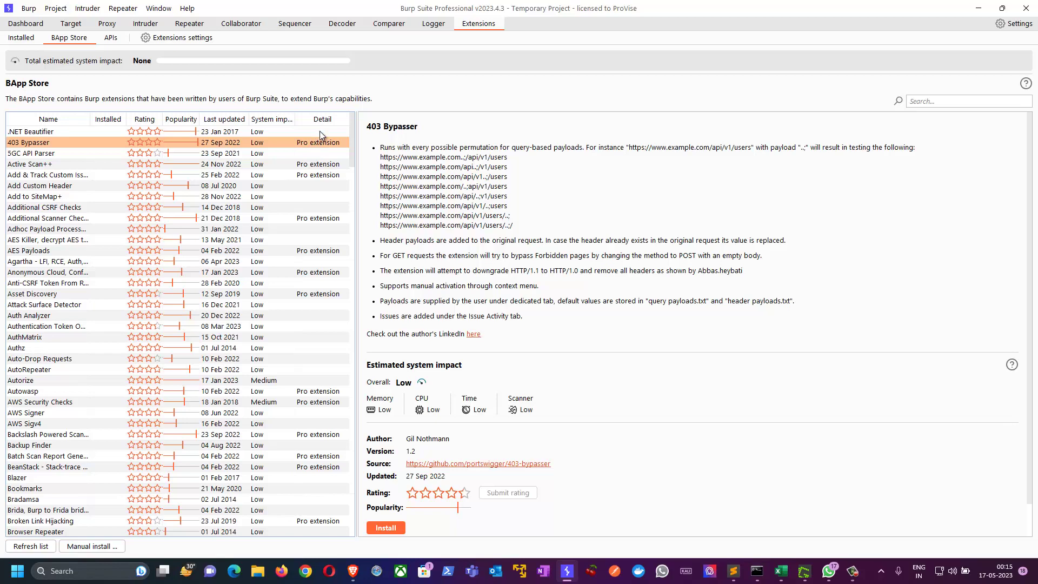
left_click(321, 130)
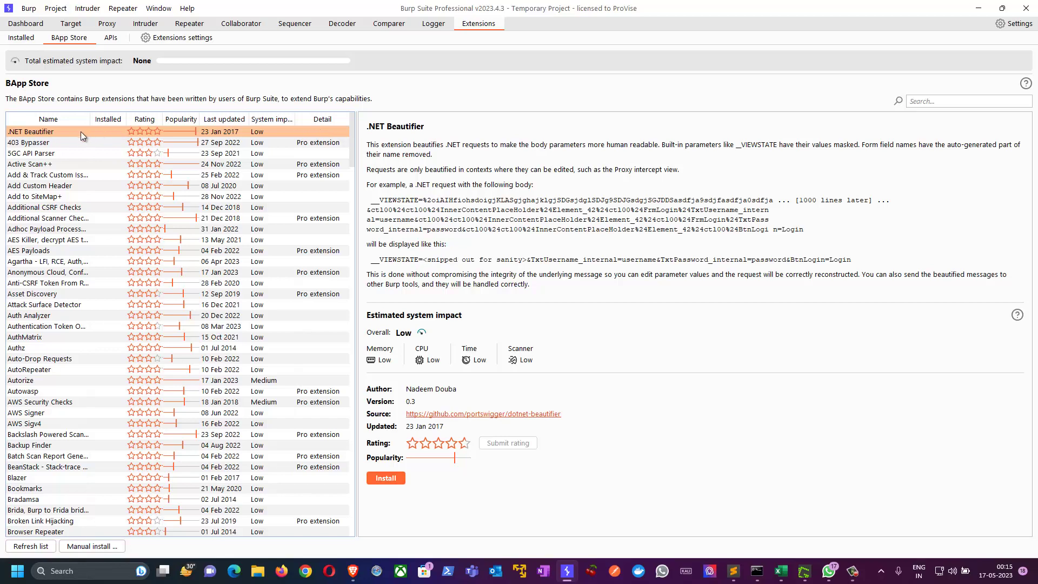
left_click(313, 144)
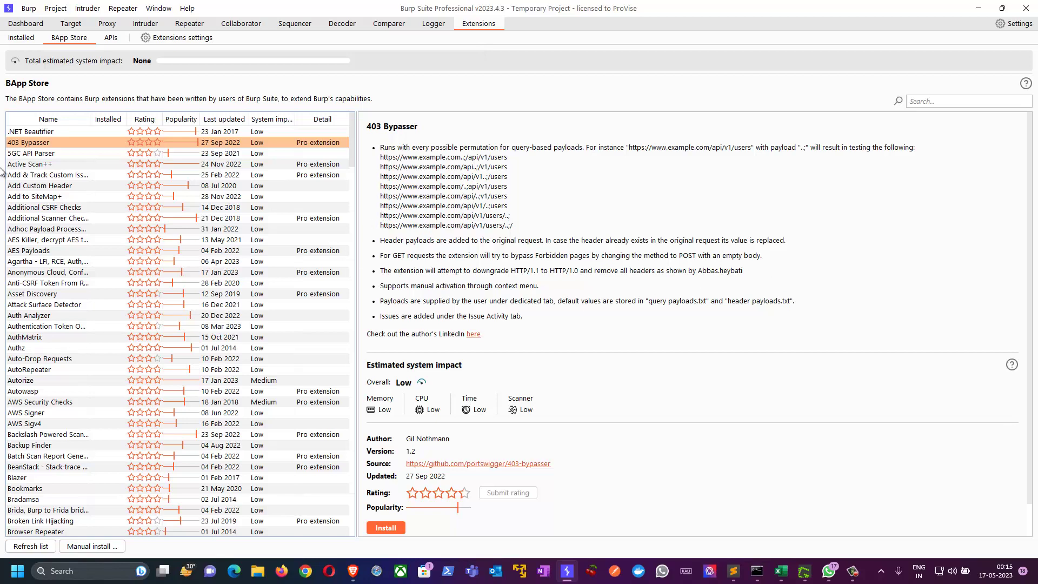
Step: Sort the BApp Store extensions by rating, highest first, and view the details of Add to SiteMap+ and AWS Sigv4
left_click(143, 120)
left_click(146, 121)
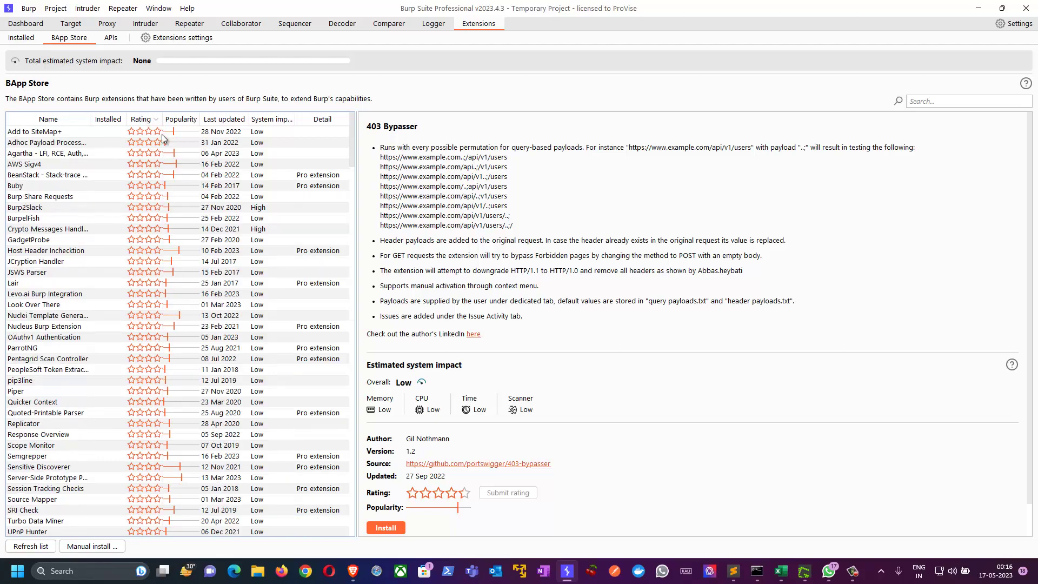
left_click(33, 134)
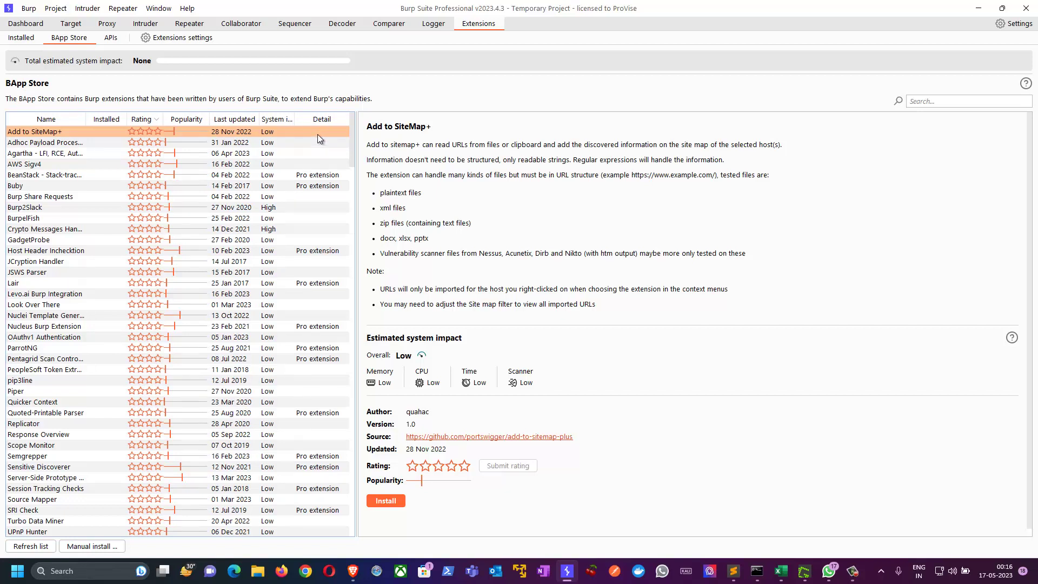
left_click(32, 164)
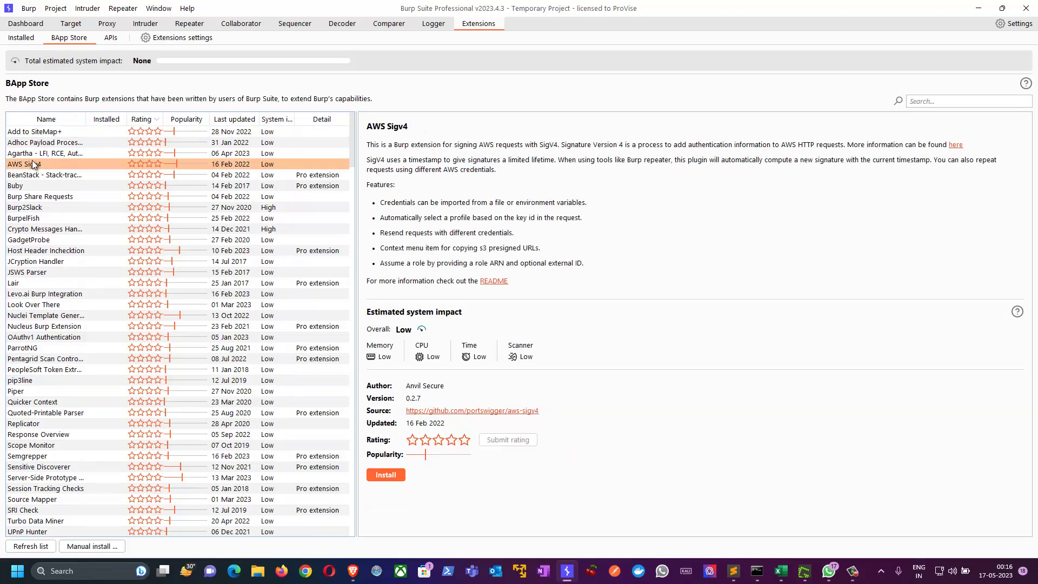
Step: Search the BApp Store for "logger" and open the details of Logger++
left_click(929, 102)
type("l")
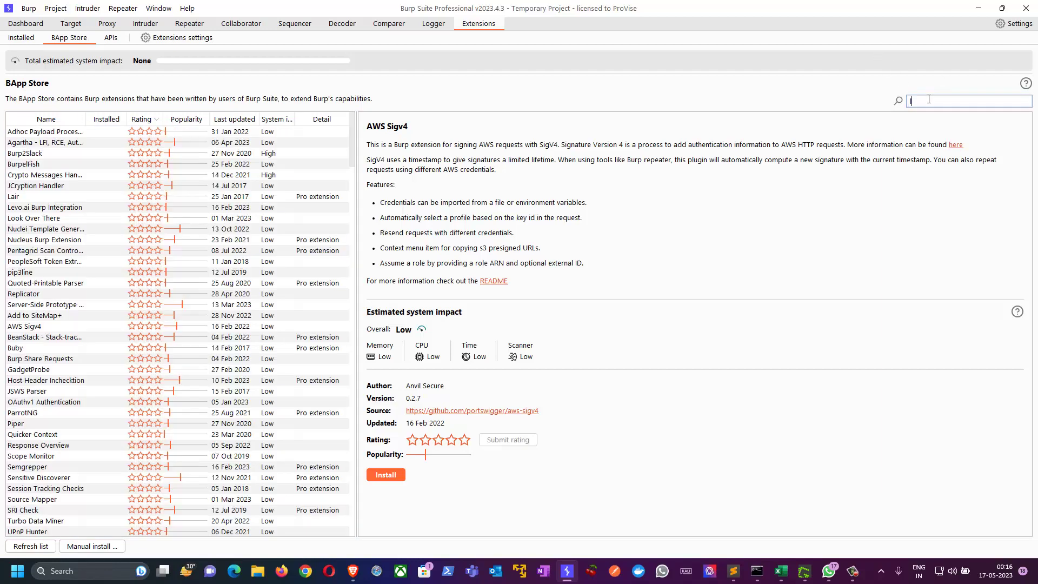
type("ogge")
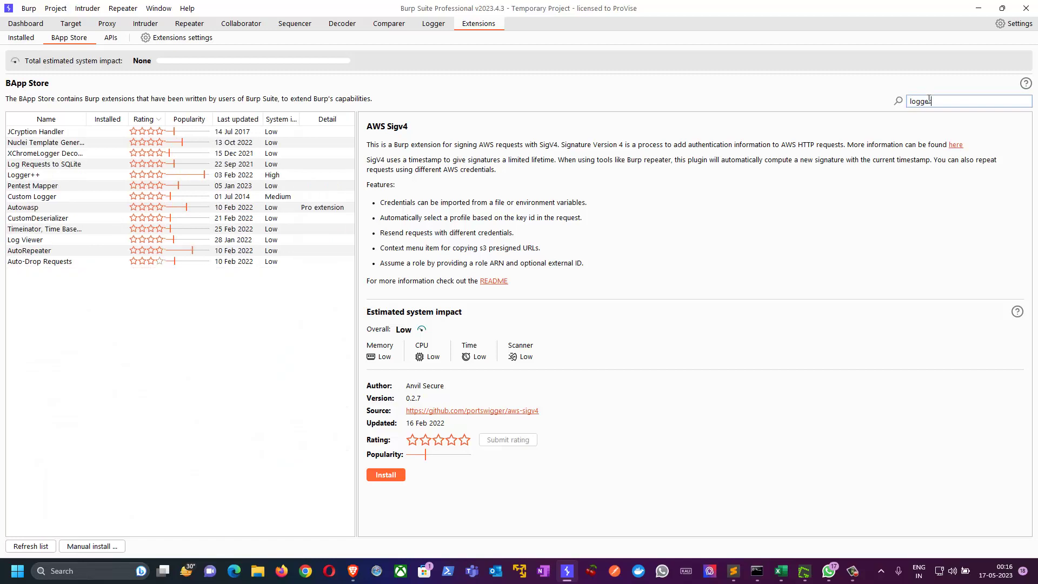
type("r")
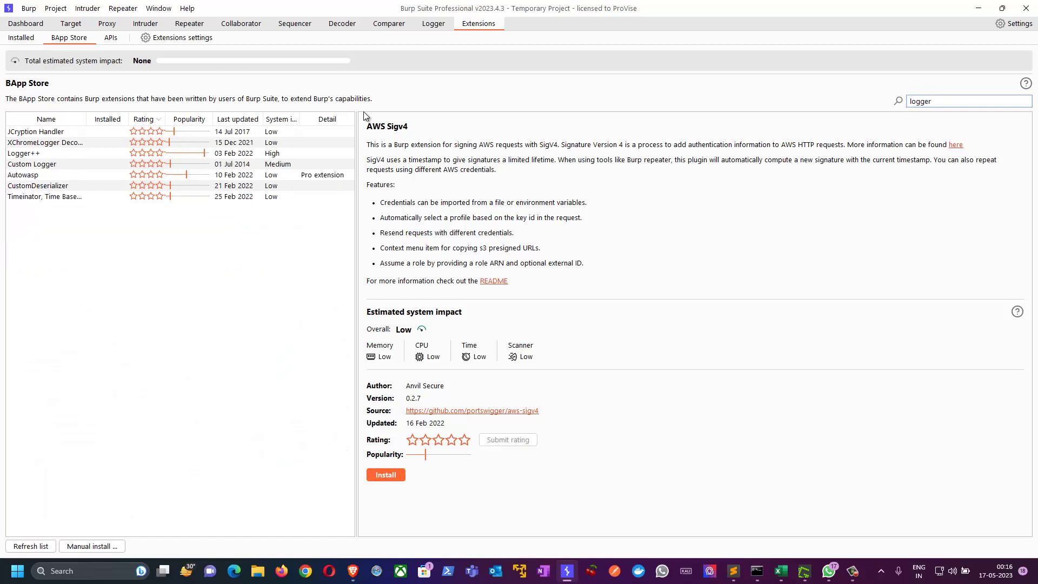
left_click(32, 155)
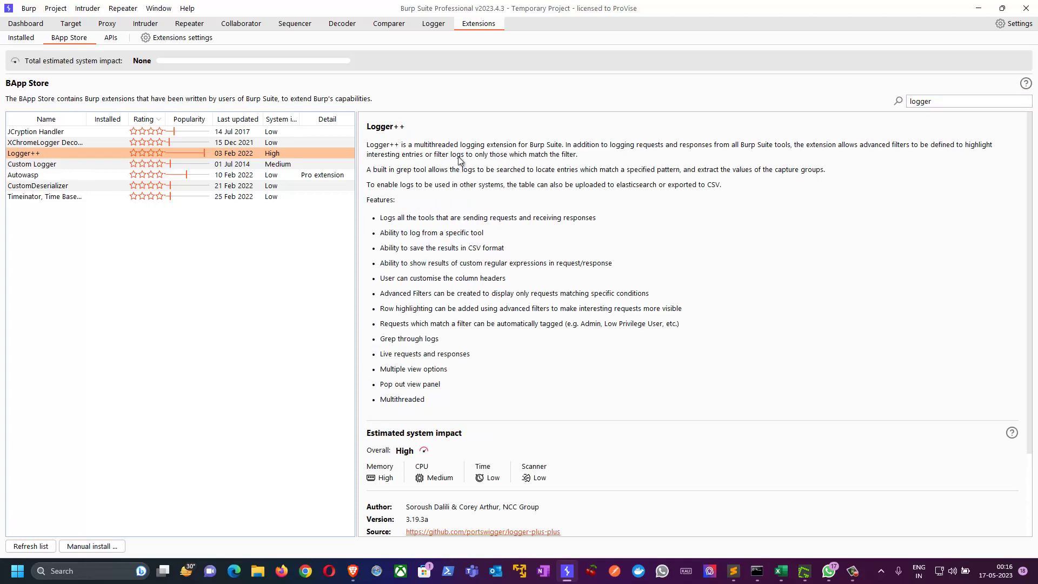
Step: Read through the Logger++ description and feature list, including logging, CSV export, column headers, filters and view options
left_click_drag(453, 146, 557, 147)
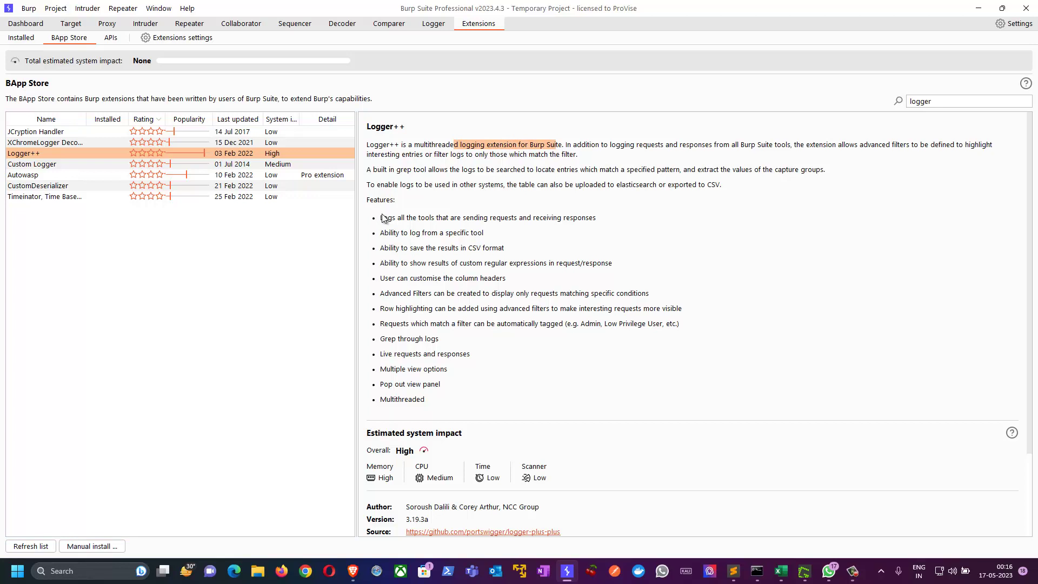
left_click_drag(380, 218, 595, 221)
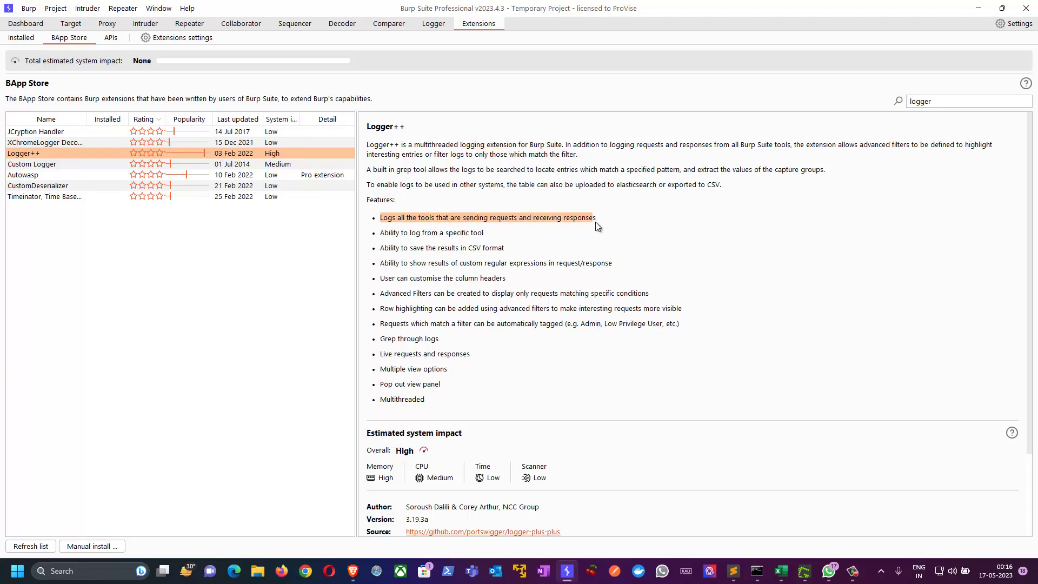
left_click_drag(385, 233, 488, 238)
left_click_drag(387, 248, 500, 256)
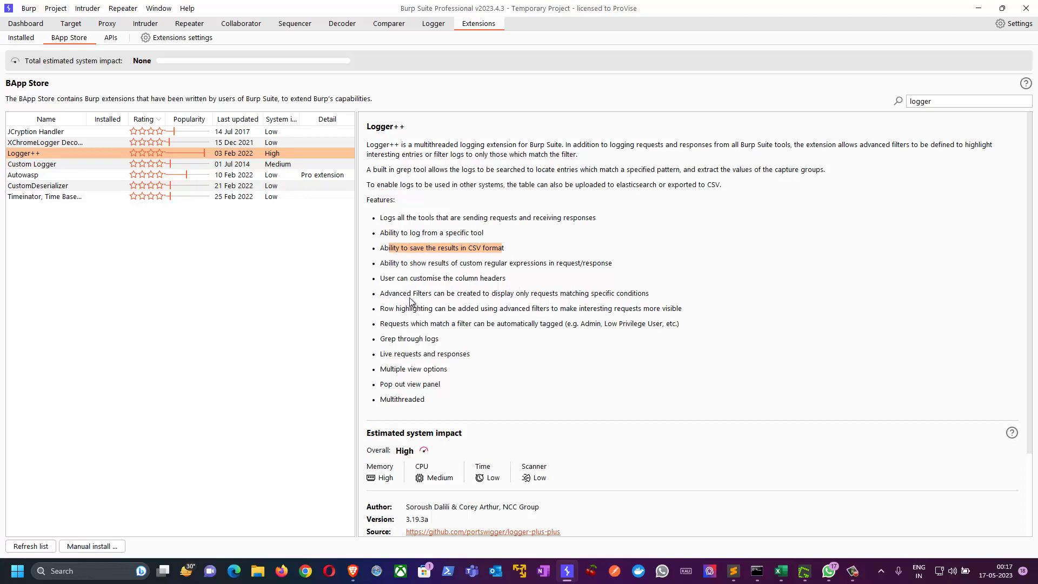
left_click_drag(386, 281, 485, 287)
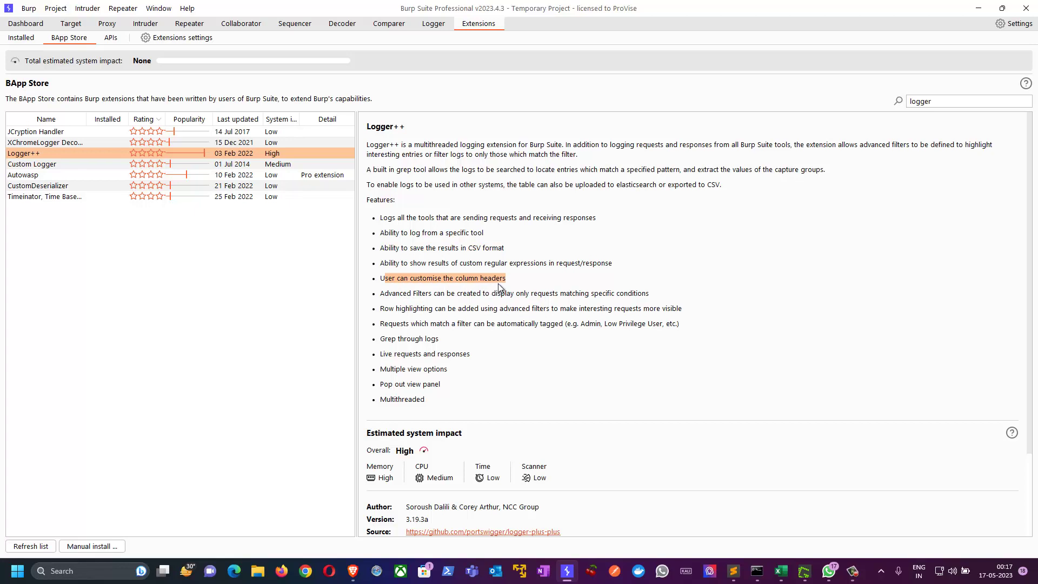
left_click_drag(389, 295, 640, 298)
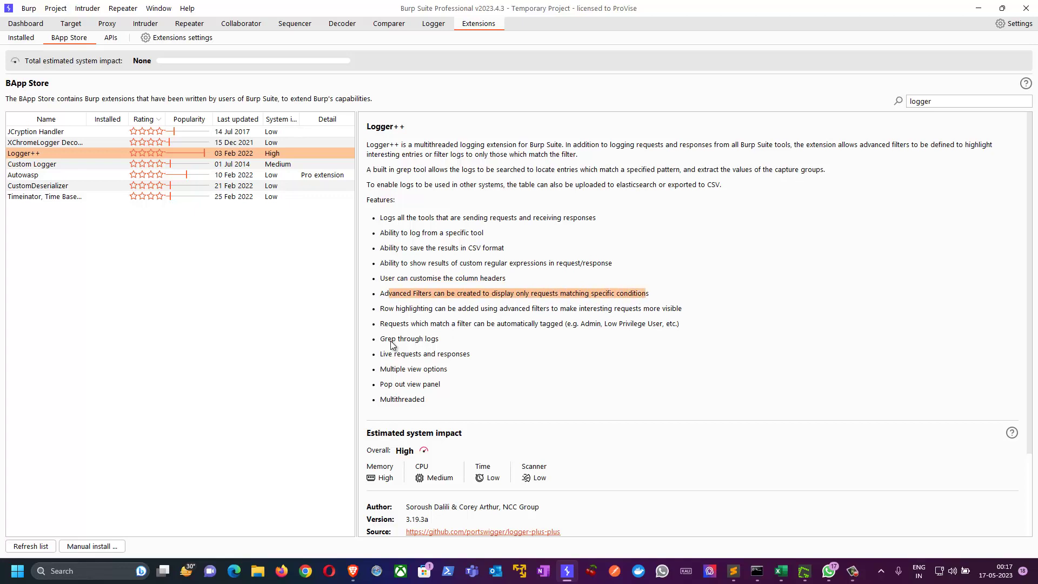
left_click_drag(392, 341, 446, 372)
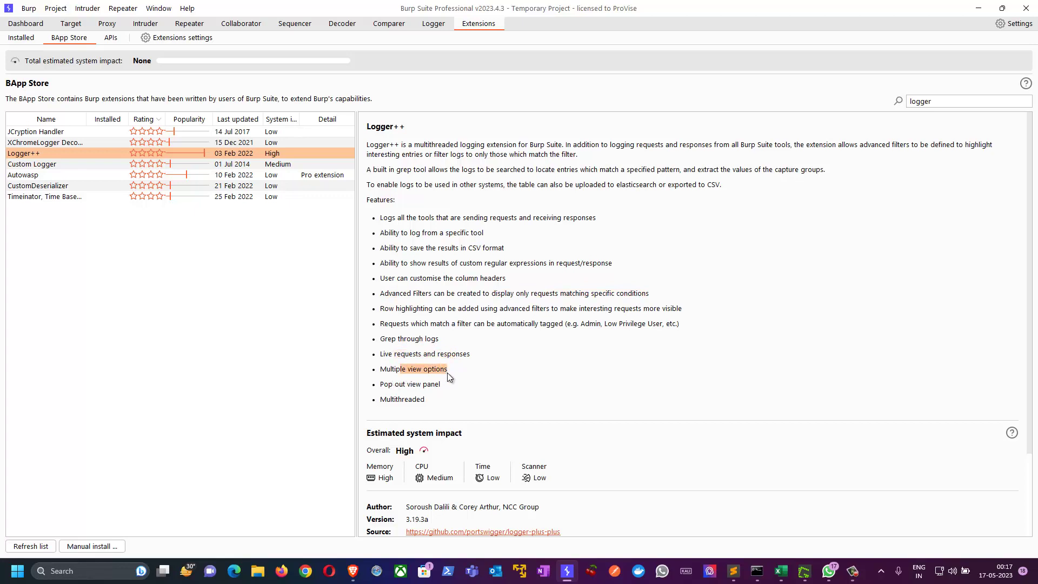
left_click_drag(388, 385, 436, 387)
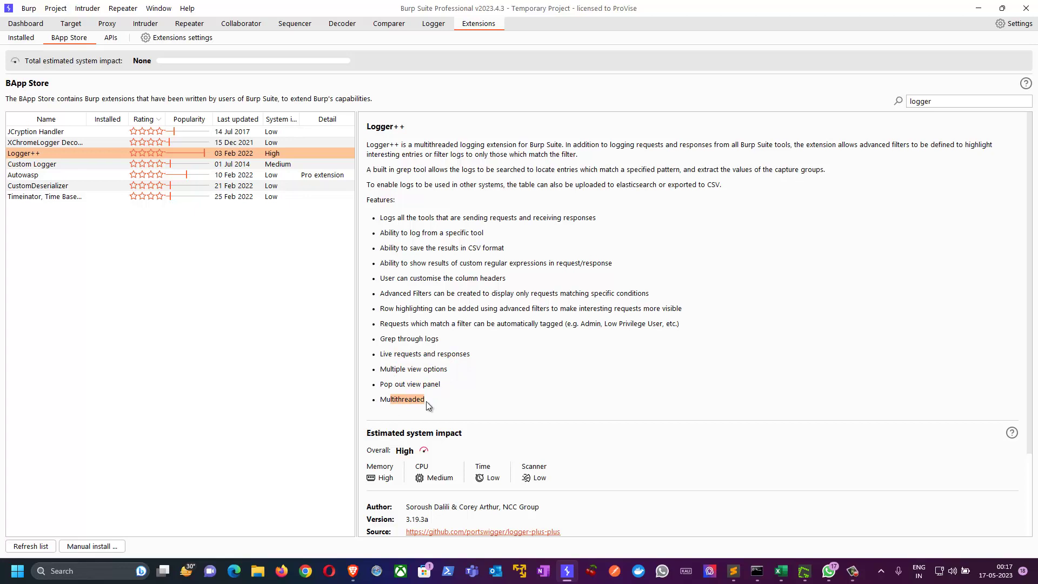
left_click(449, 391)
Step: Install the Logger++ extension and check its log view and the target site map
scroll(560, 415, "down", 3)
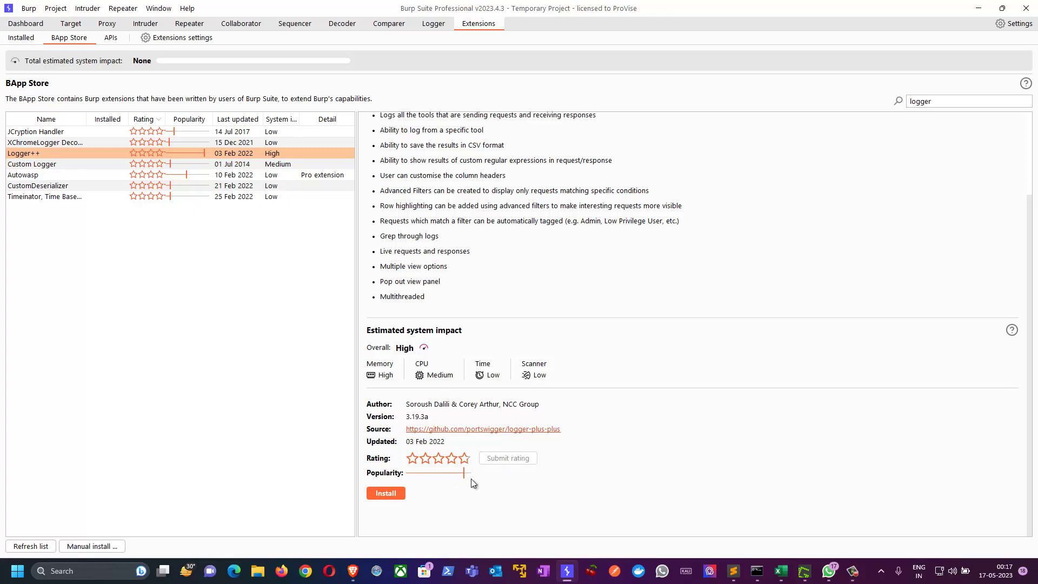
left_click(396, 494)
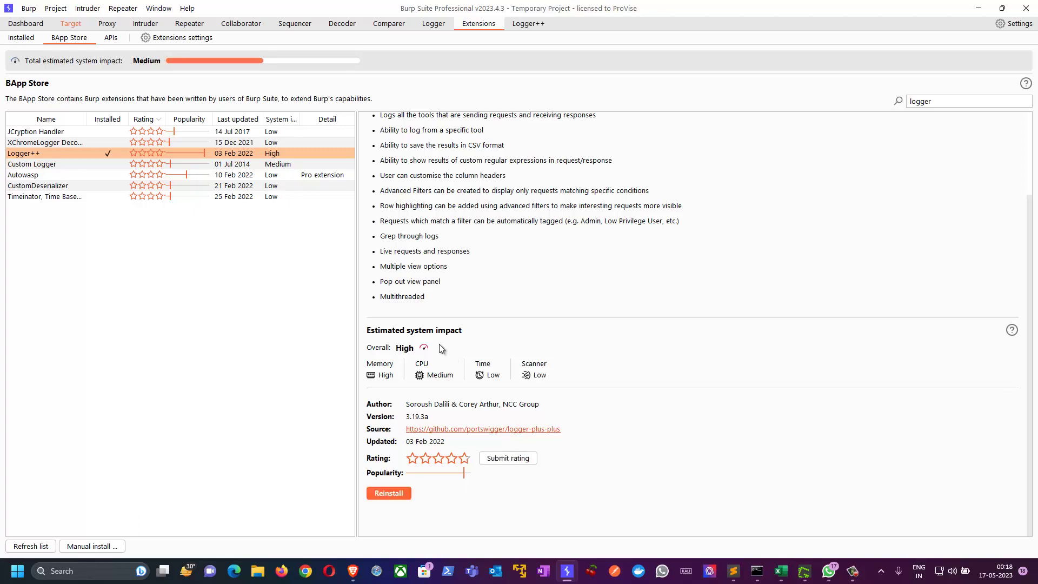
left_click(527, 26)
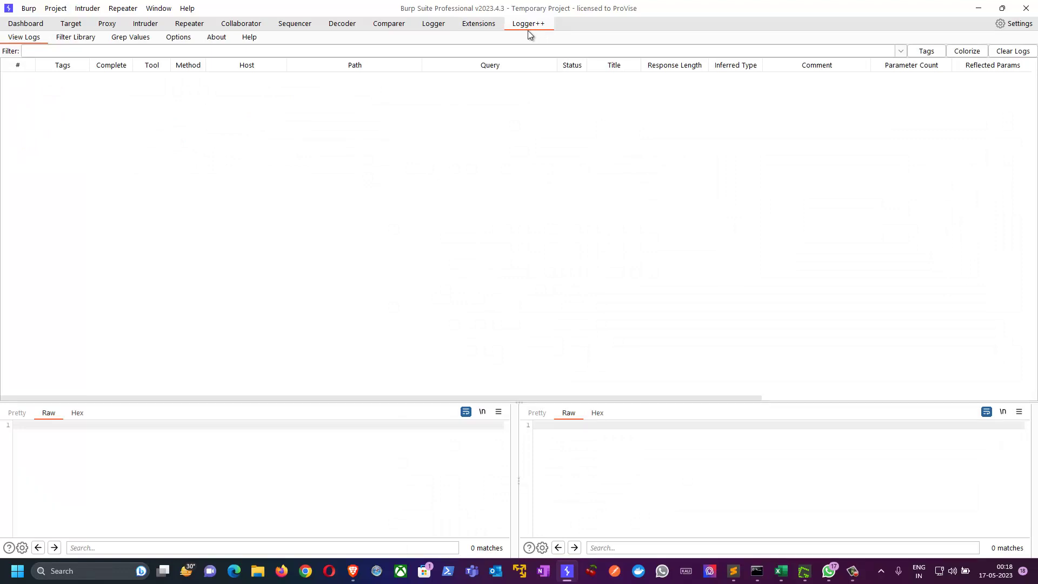
left_click(71, 24)
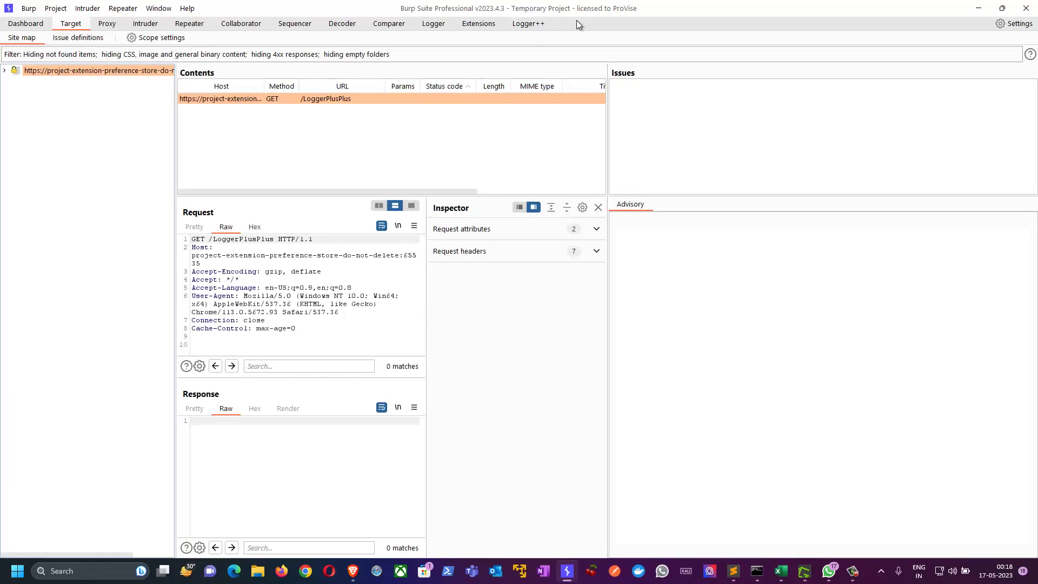
left_click(526, 27)
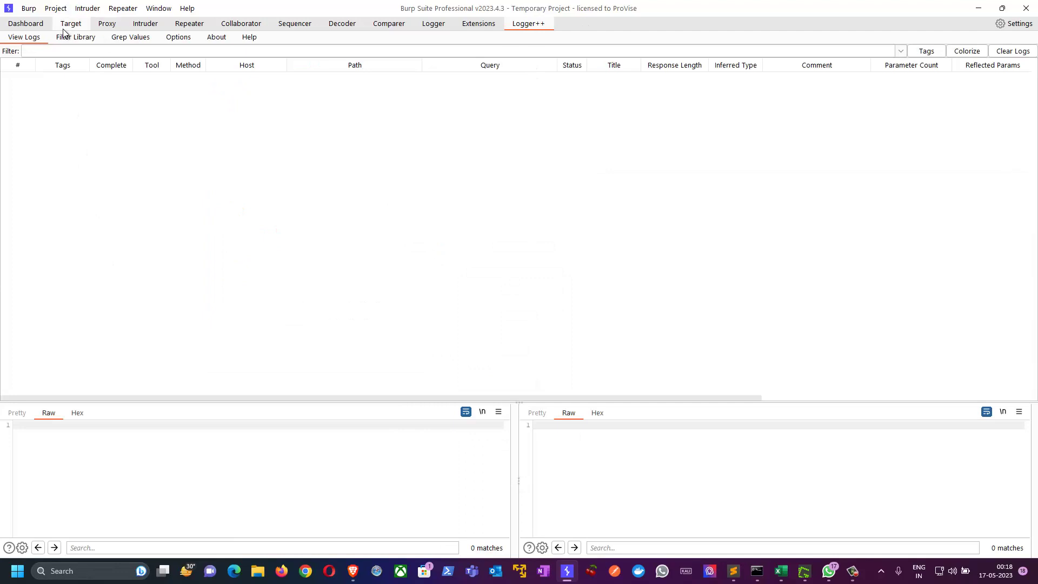
Step: Search the BApp Store for "Autoriz" and install the Autorize extension
left_click(479, 27)
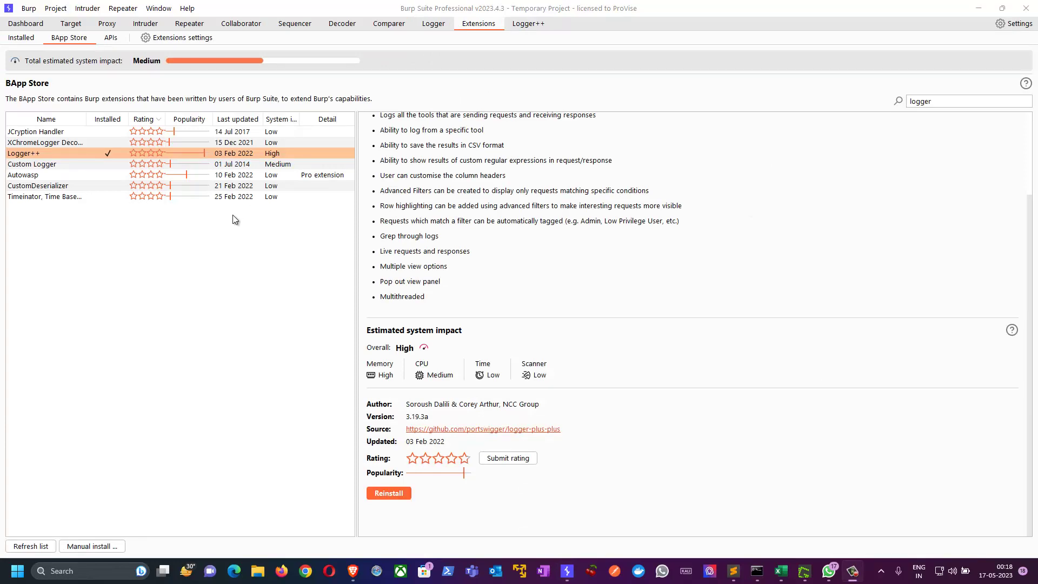
left_click(931, 101)
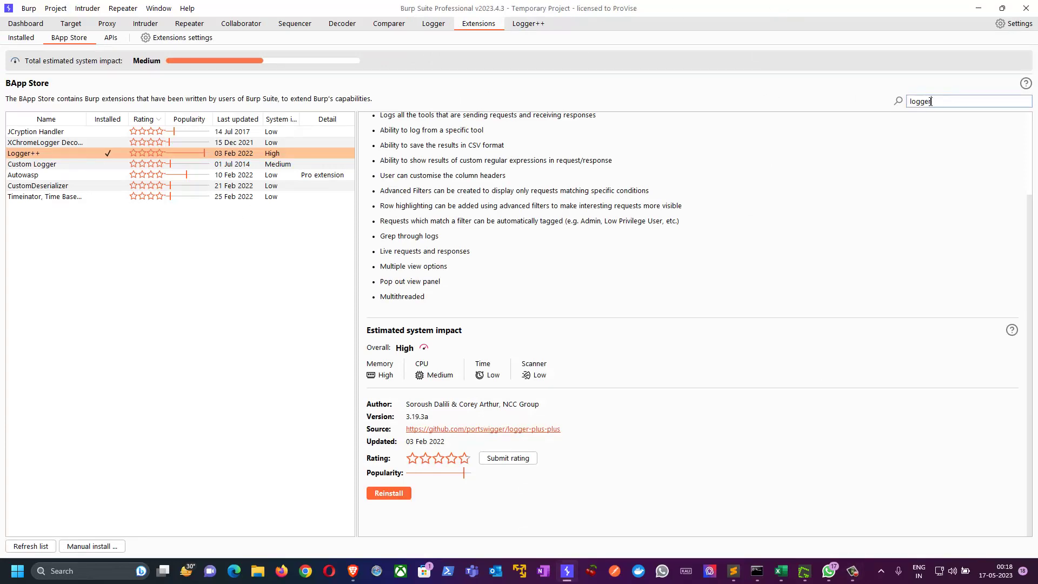
left_click_drag(931, 101, 910, 101)
type("Autoriz")
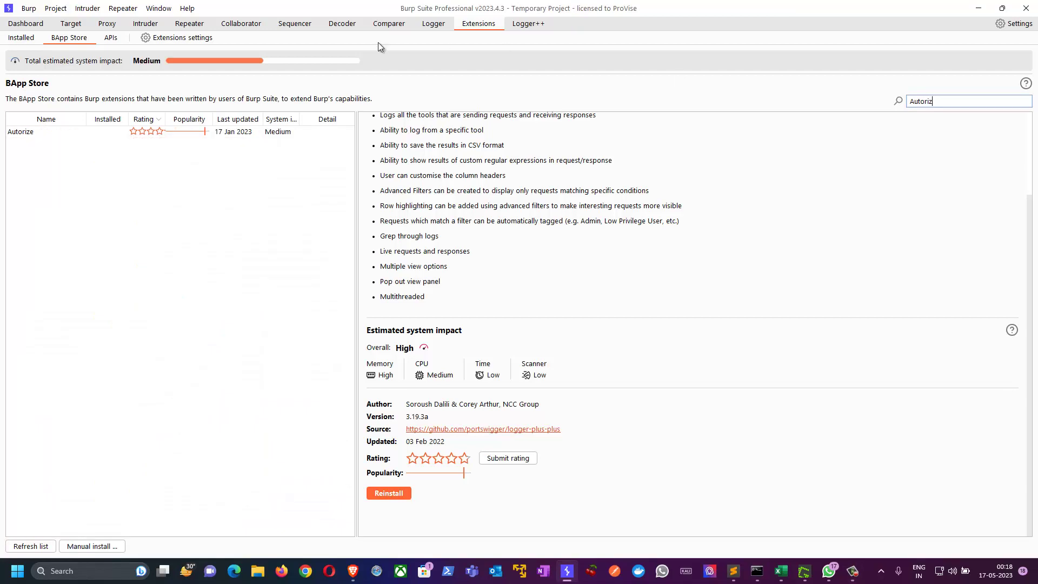
left_click(35, 133)
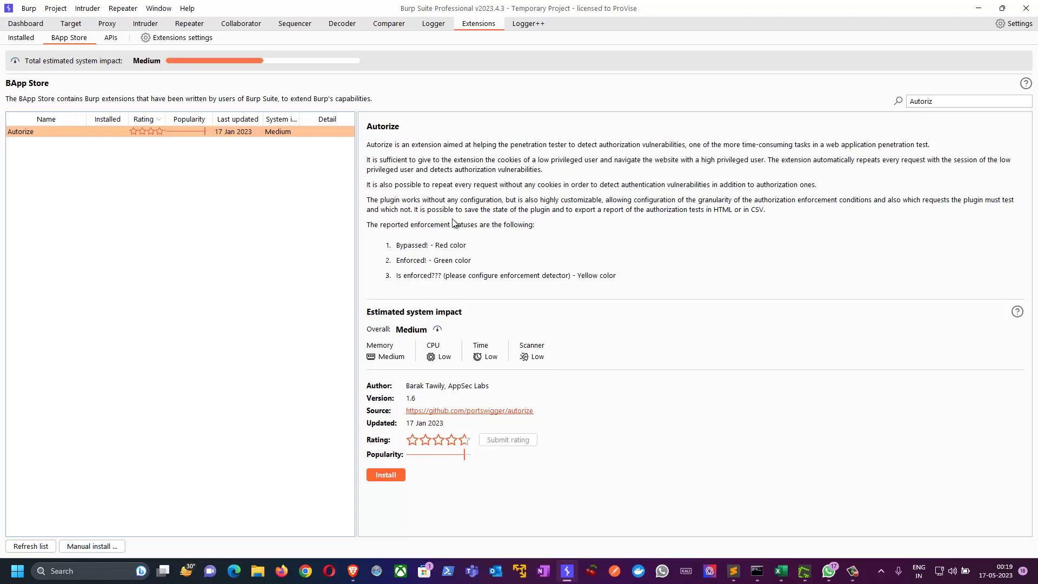
left_click(385, 476)
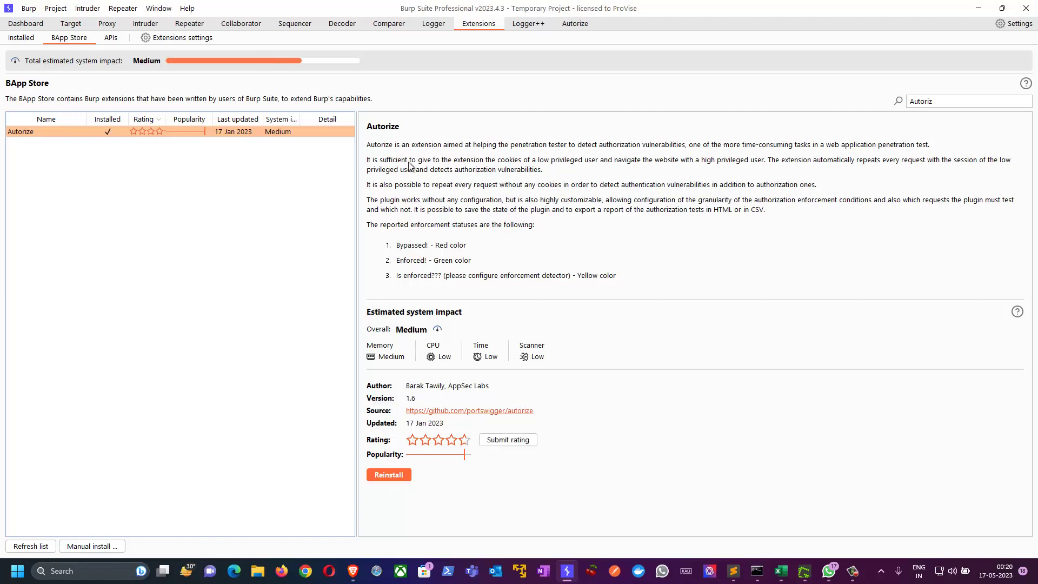
Step: Search the BApp Store for "turbo intr" and install the Turbo Intruder extension
left_click(927, 100)
double_click(939, 102)
type("tur")
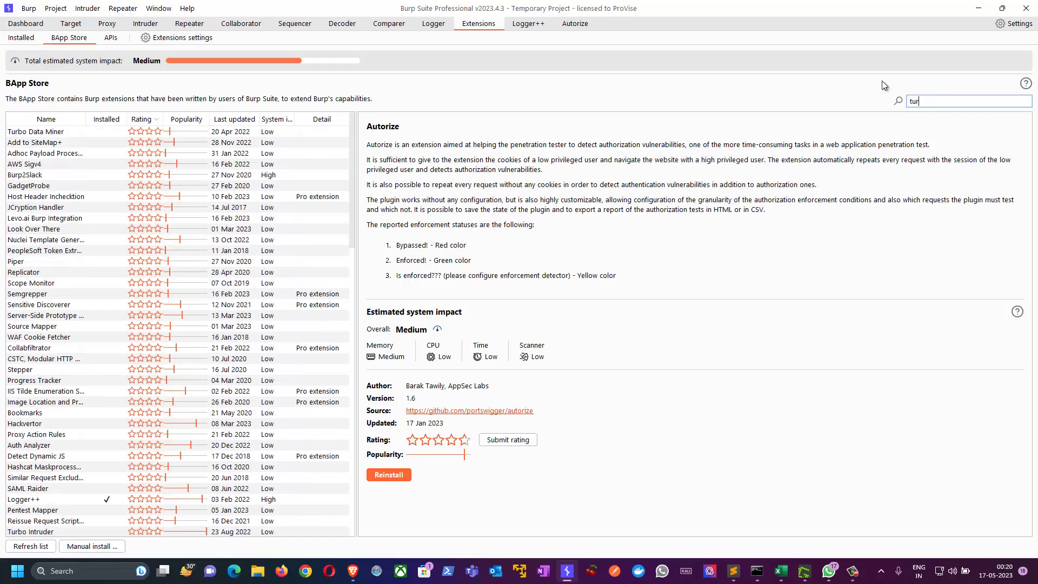
type("bo intr")
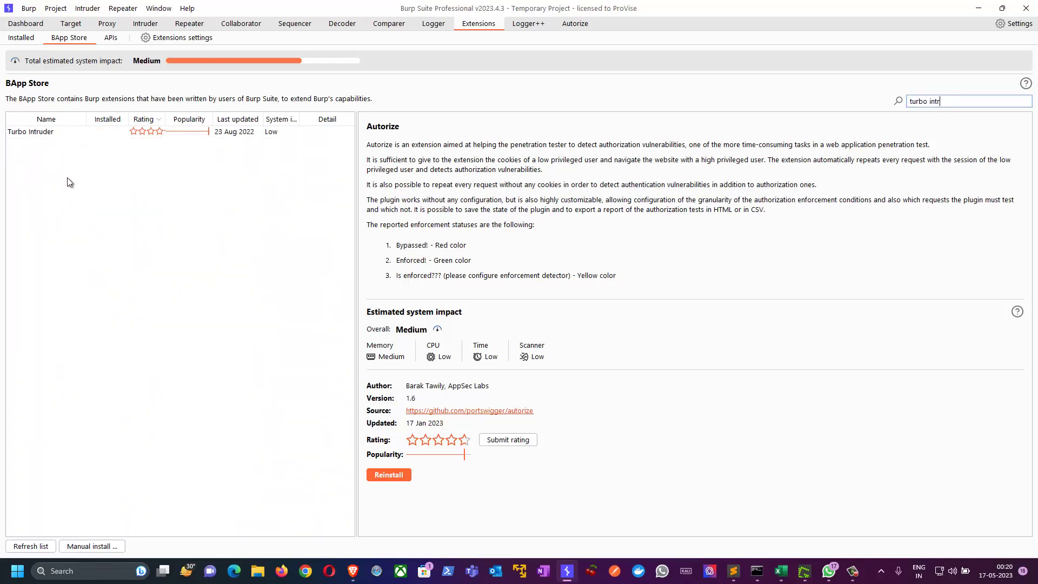
left_click(41, 132)
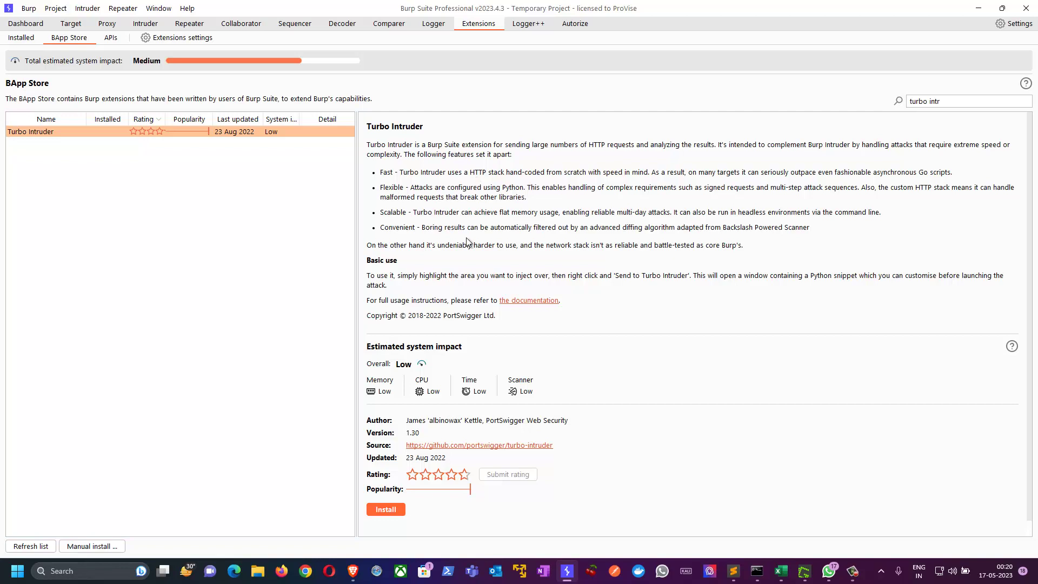
left_click(382, 511)
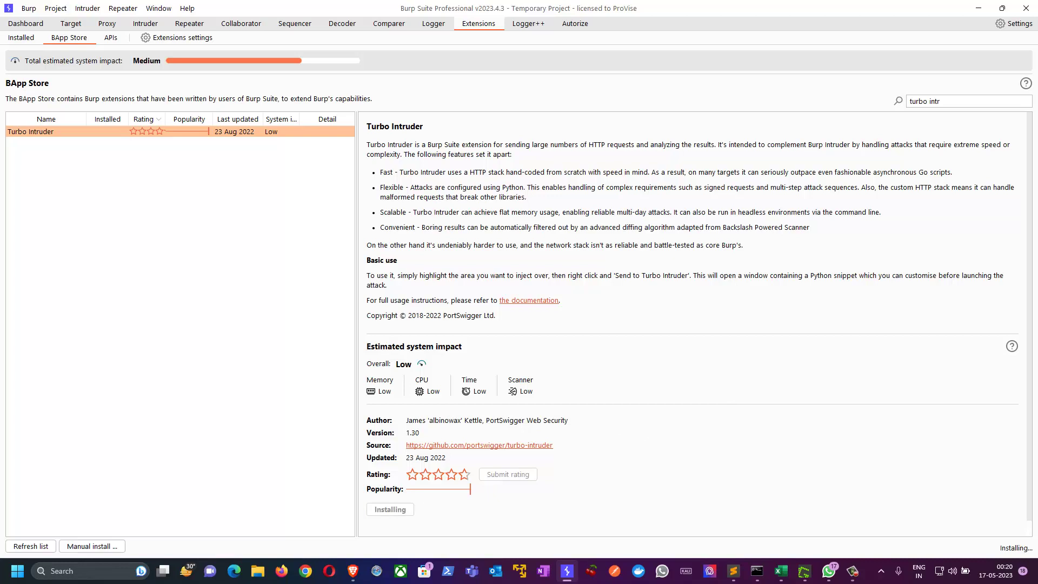
scroll(697, 324, "down", 1)
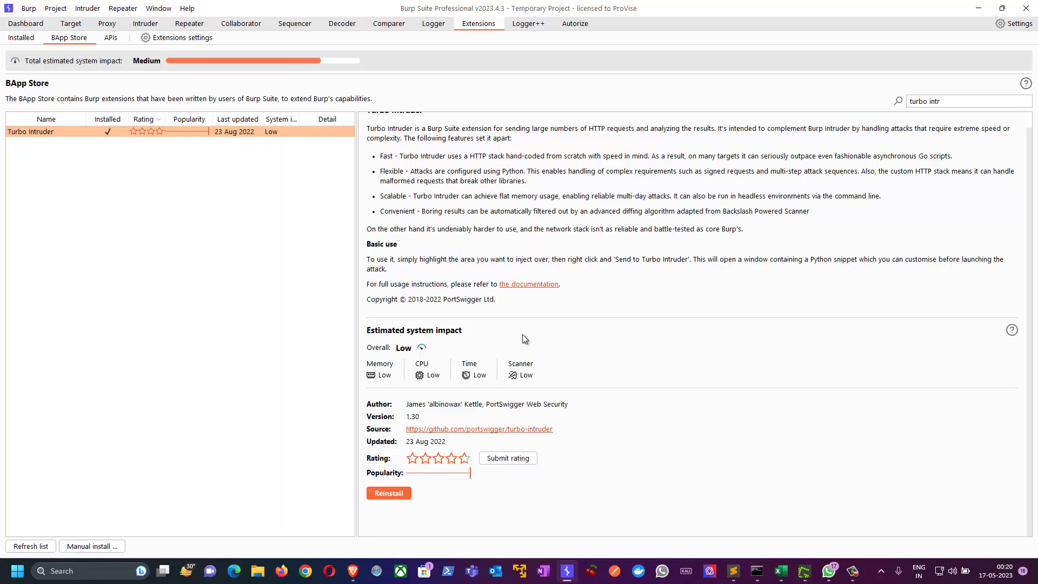
Step: Search the BApp Store for "upload scanner" and open the details of Upload Scanner
left_click(957, 101)
left_click_drag(956, 101, 869, 95)
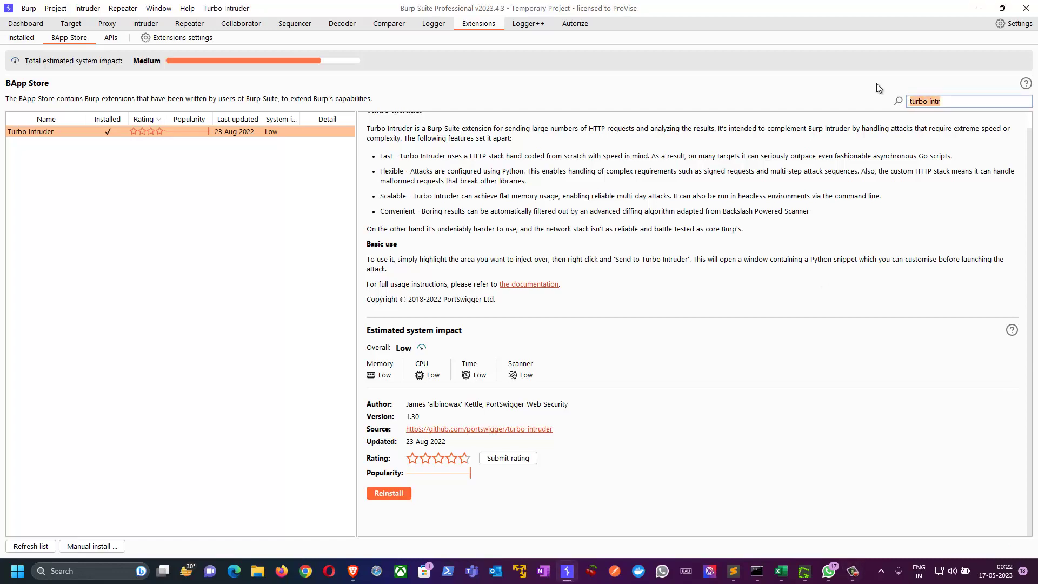
type("upload sc")
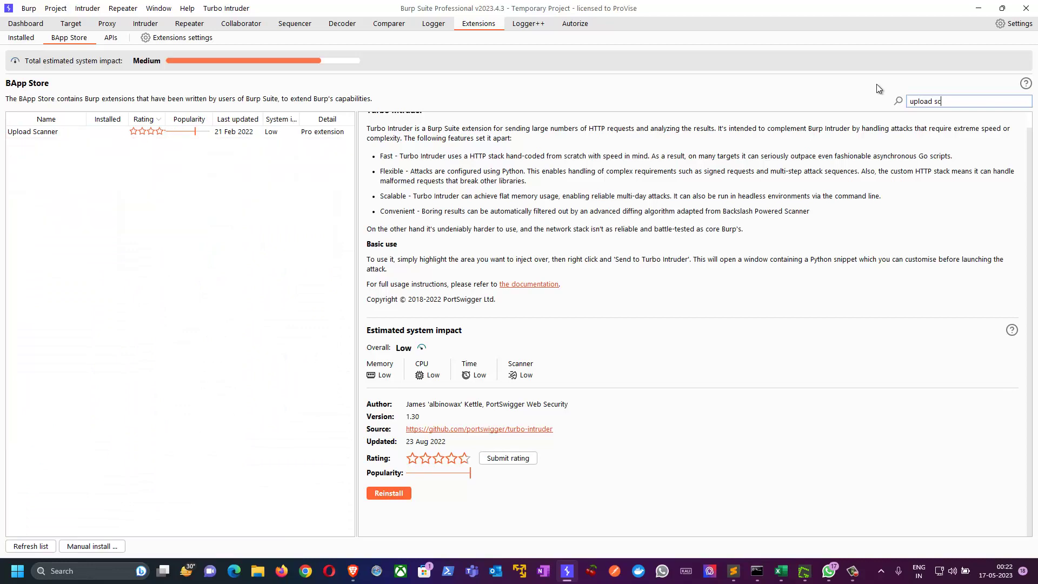
type("anner")
left_click(33, 133)
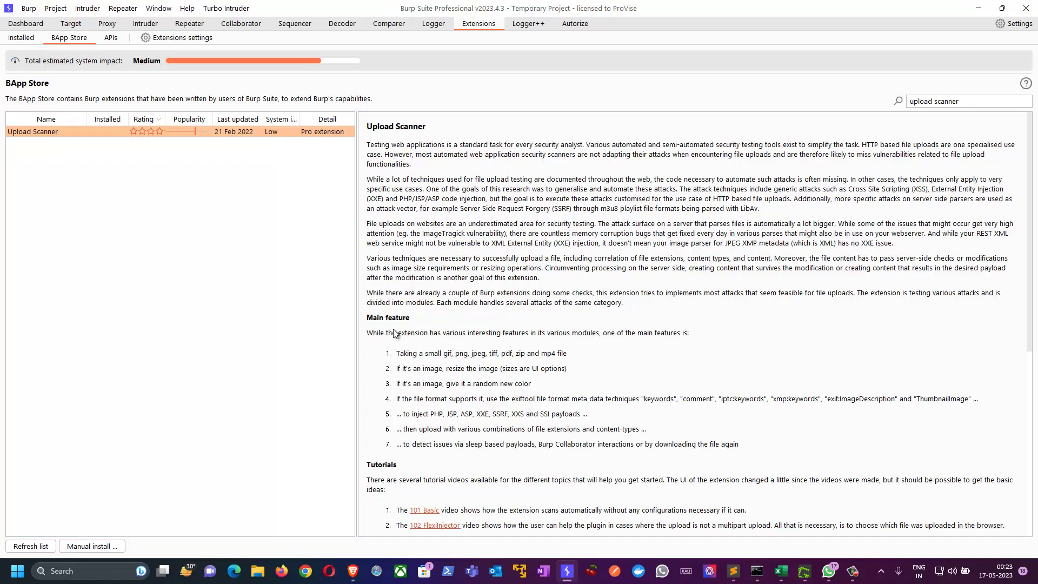
Step: Review the main features in the Upload Scanner description and install the extension
left_click_drag(400, 355, 536, 362)
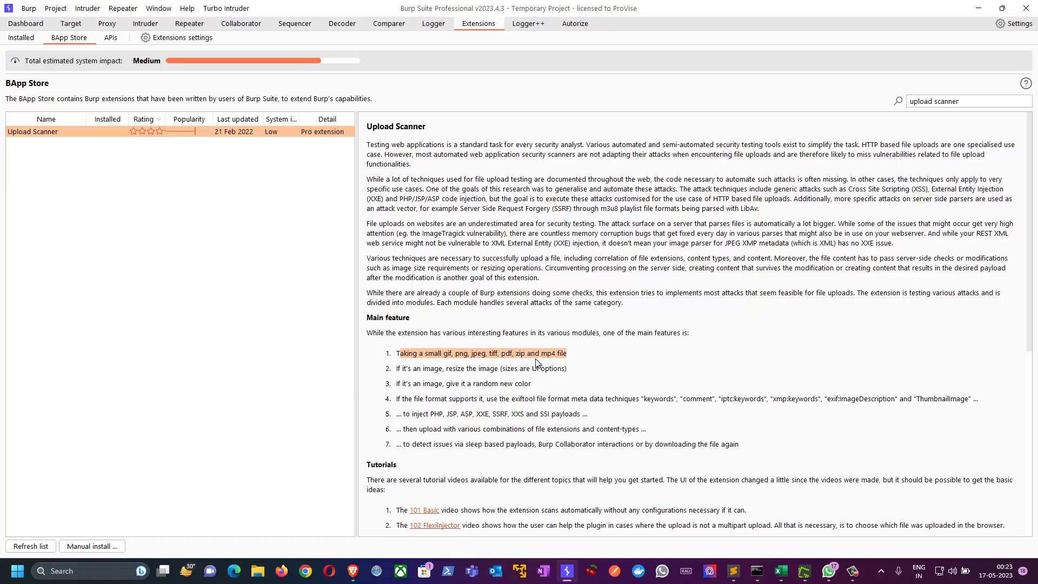
left_click(406, 374)
left_click_drag(412, 370, 490, 373)
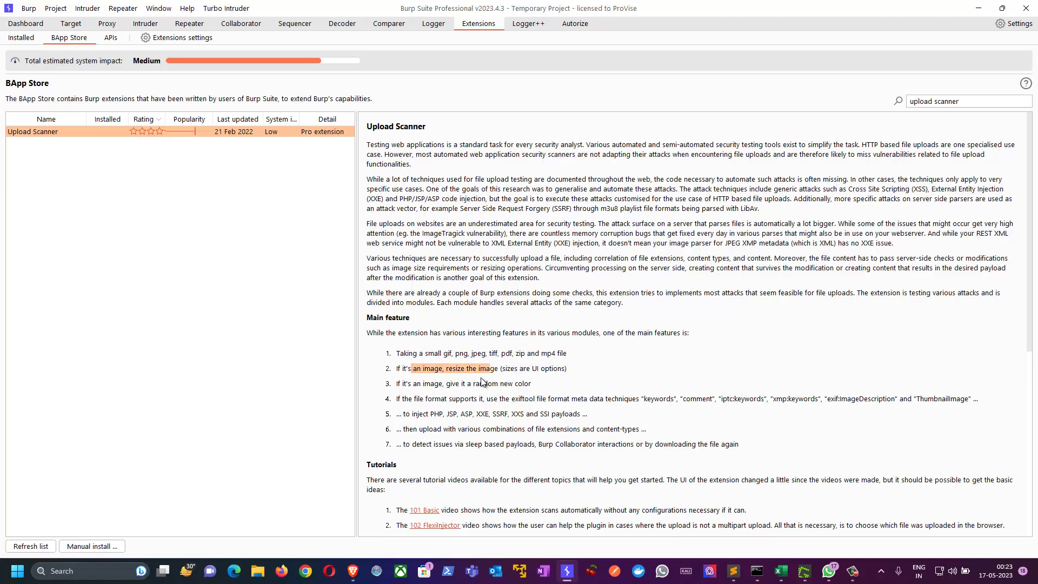
scroll(476, 385, "down", 6)
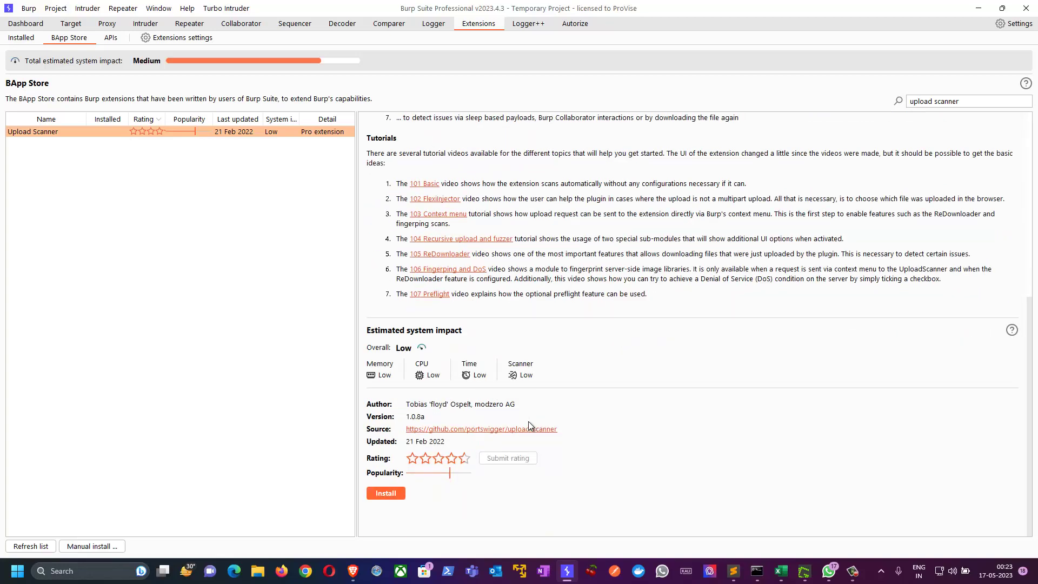
left_click(394, 494)
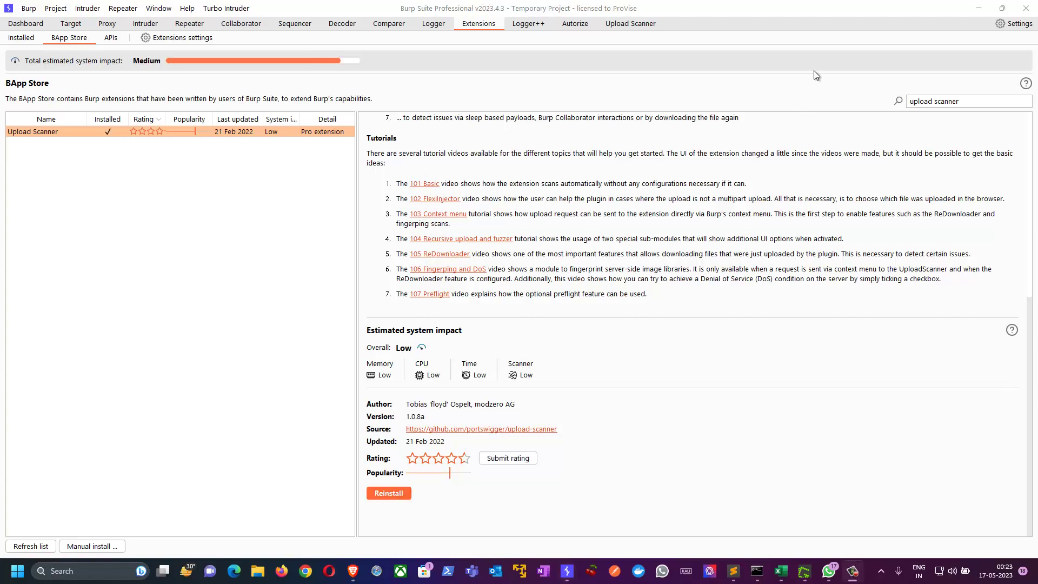
Step: Search the BApp Store for "retire." and read the Retire.js description of how it identifies vulnerable JavaScript files
left_click_drag(957, 103, 883, 91)
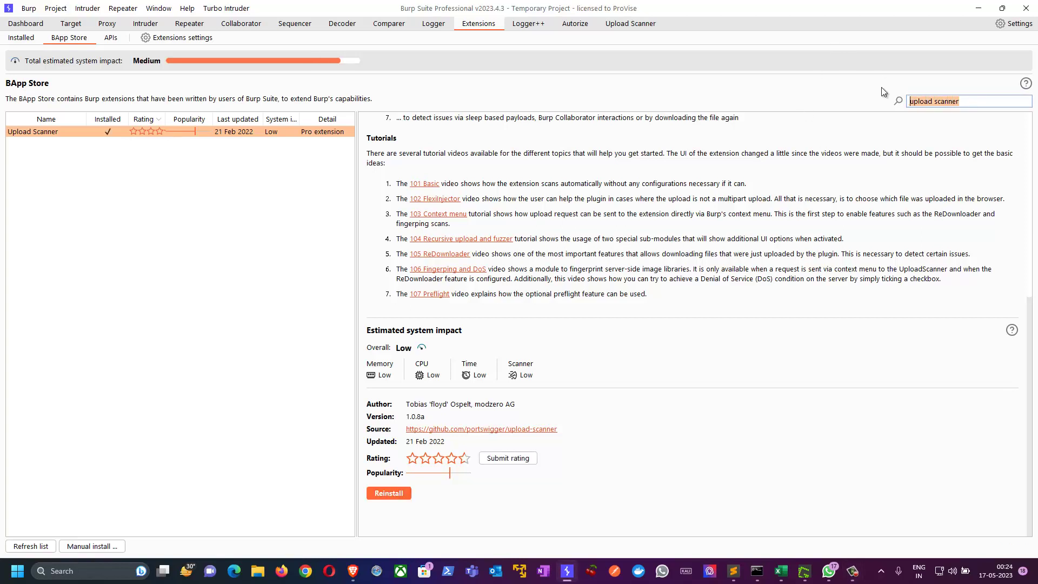
type("retire.")
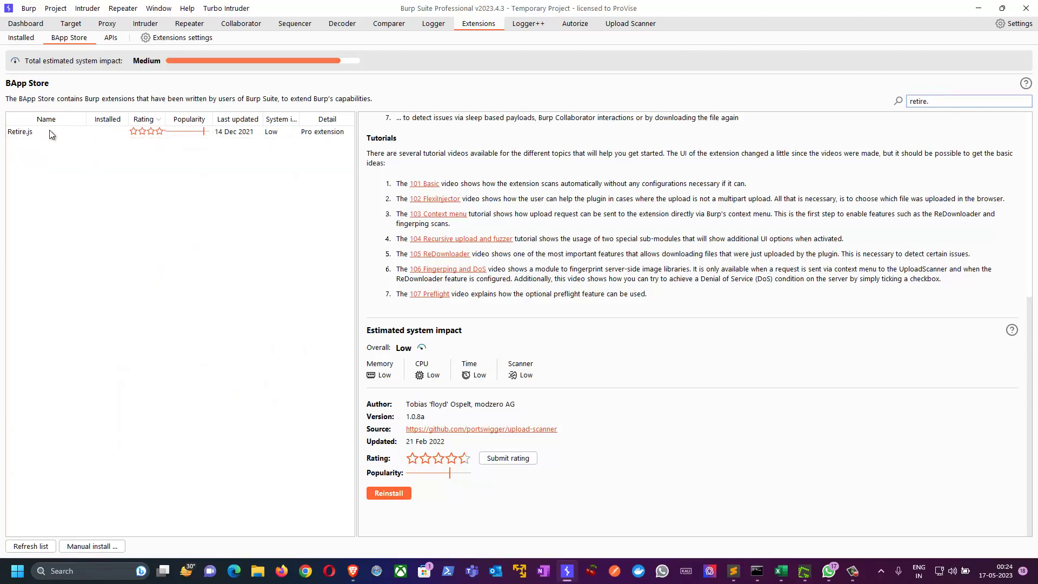
left_click(34, 131)
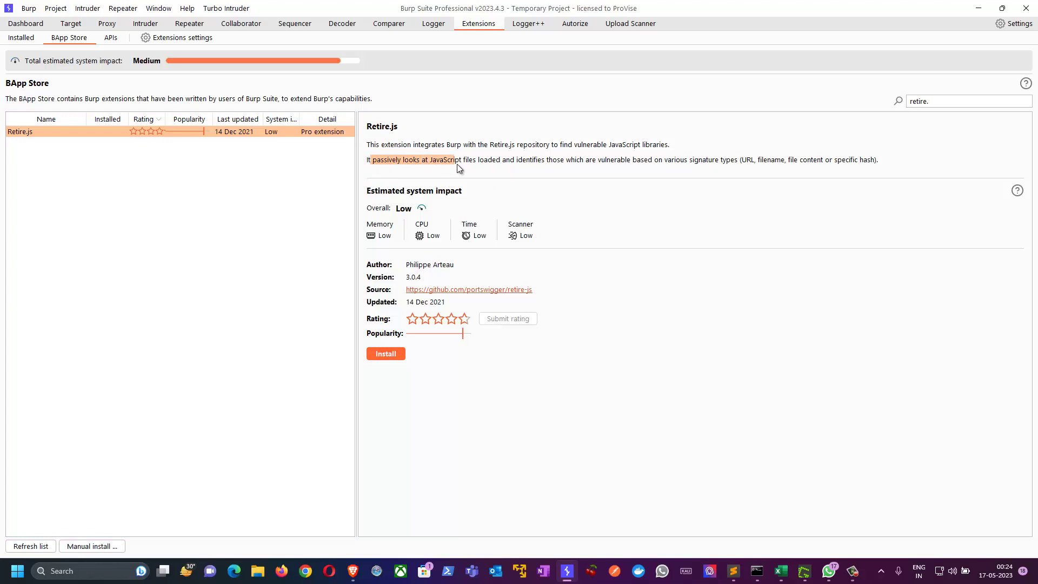
left_click_drag(458, 168, 499, 168)
left_click_drag(529, 170, 847, 166)
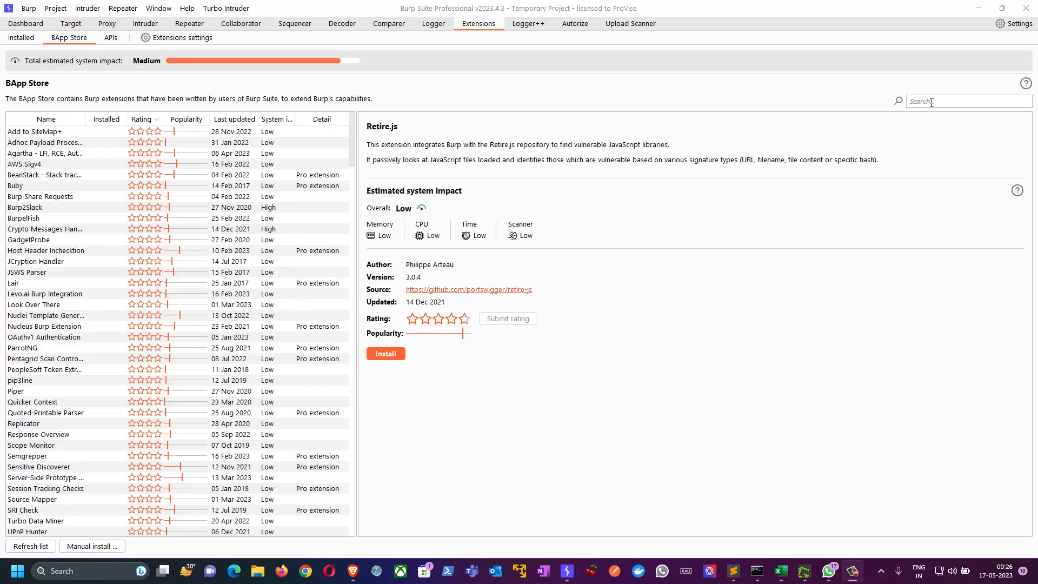
Step: Search the BApp Store for "active scan++" and open the details of Active Scan++
left_click(931, 102)
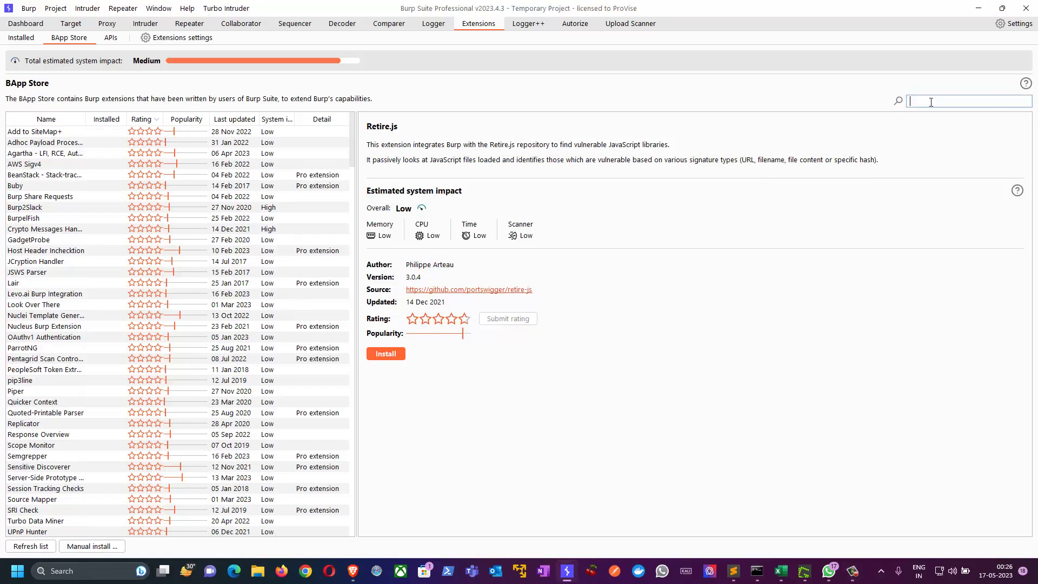
type("active")
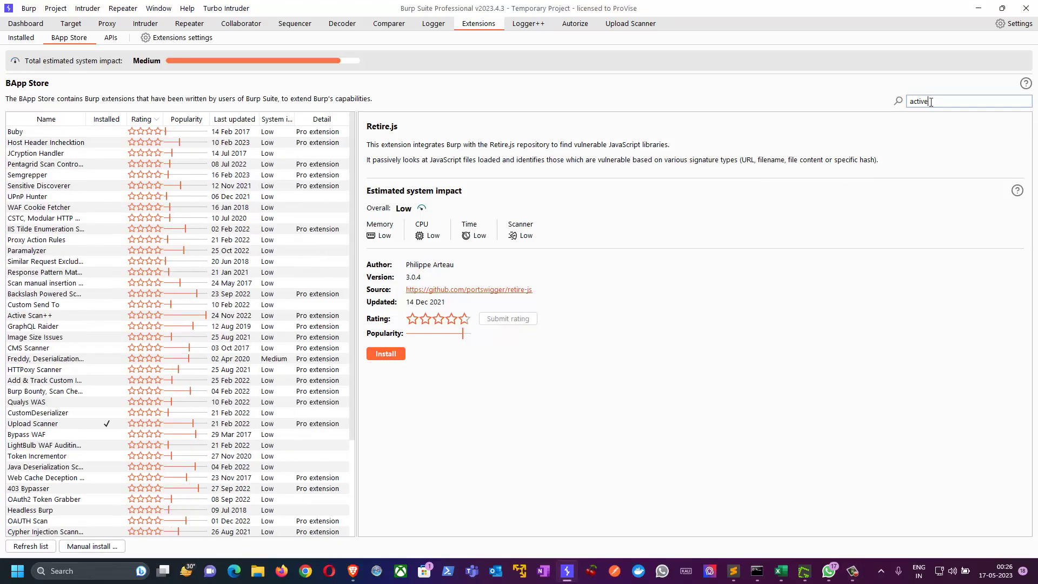
type(" scan ++")
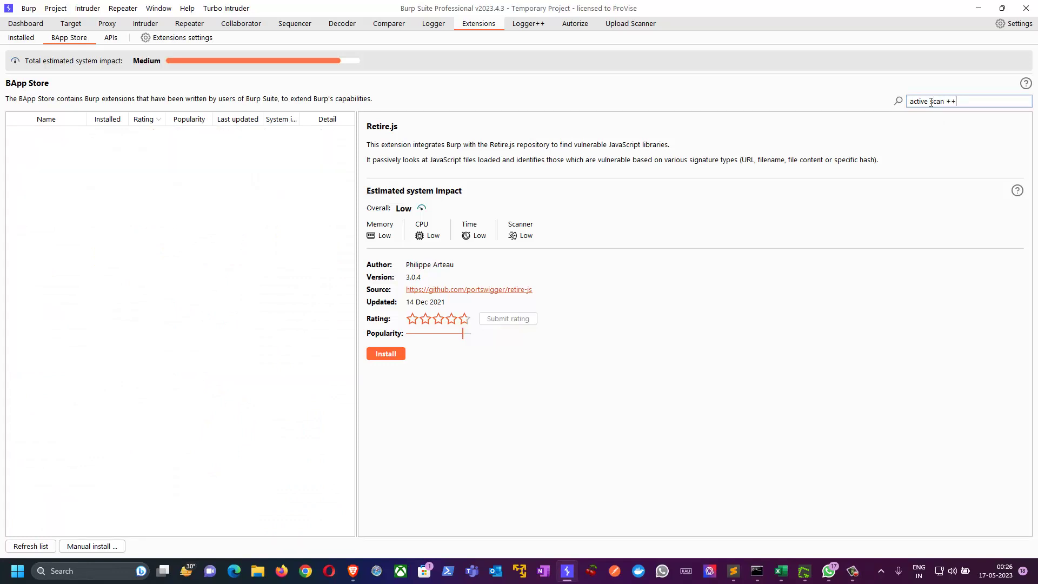
key("Left")
key("Left")
key("BackSpace")
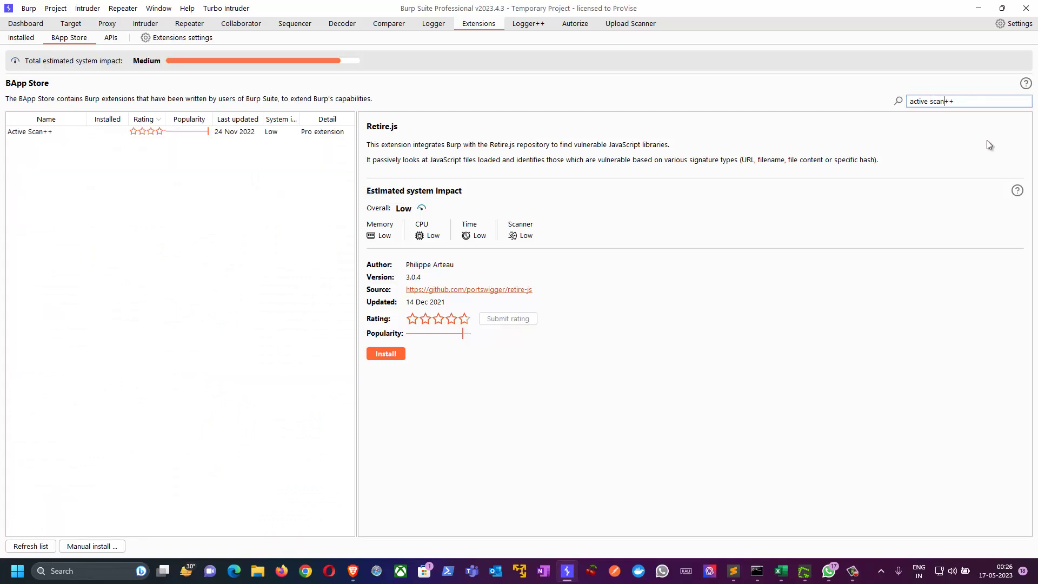
left_click(48, 131)
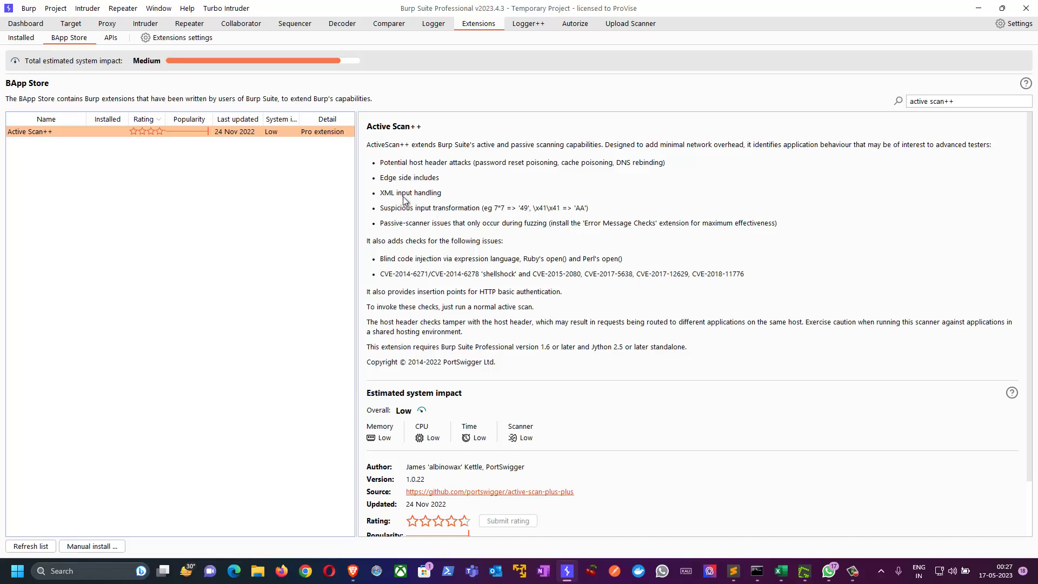
Step: Review the attack types, issue checks and insertion points described for Active Scan++, and install the extension
left_click_drag(399, 162, 614, 167)
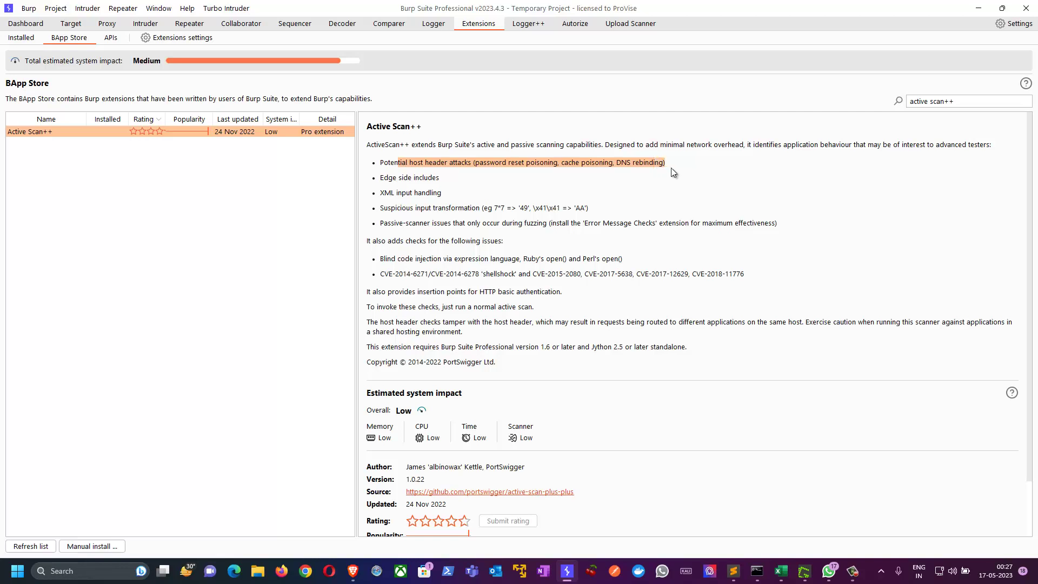
left_click_drag(388, 178, 479, 212)
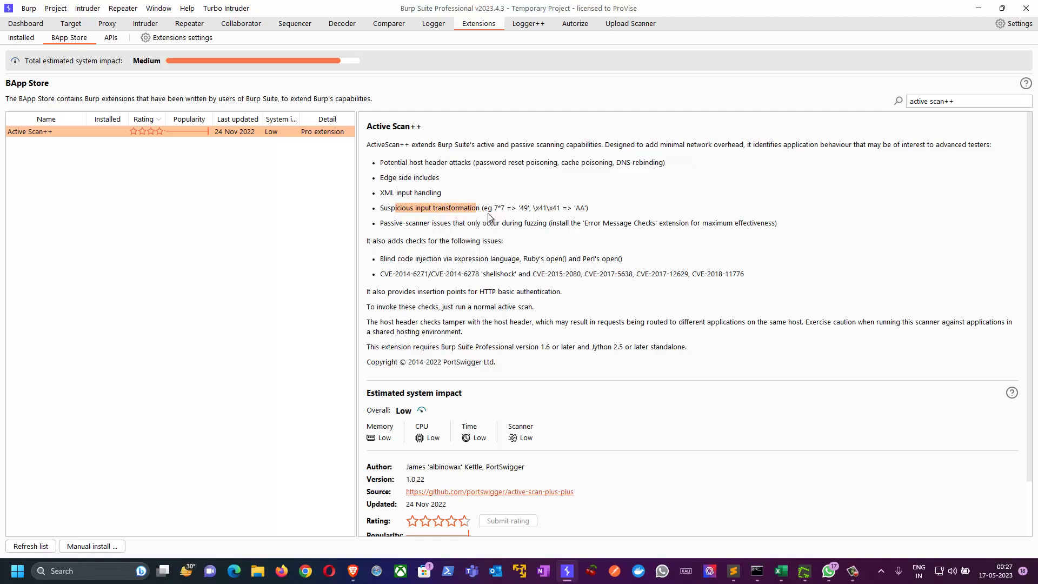
left_click_drag(382, 210, 559, 215)
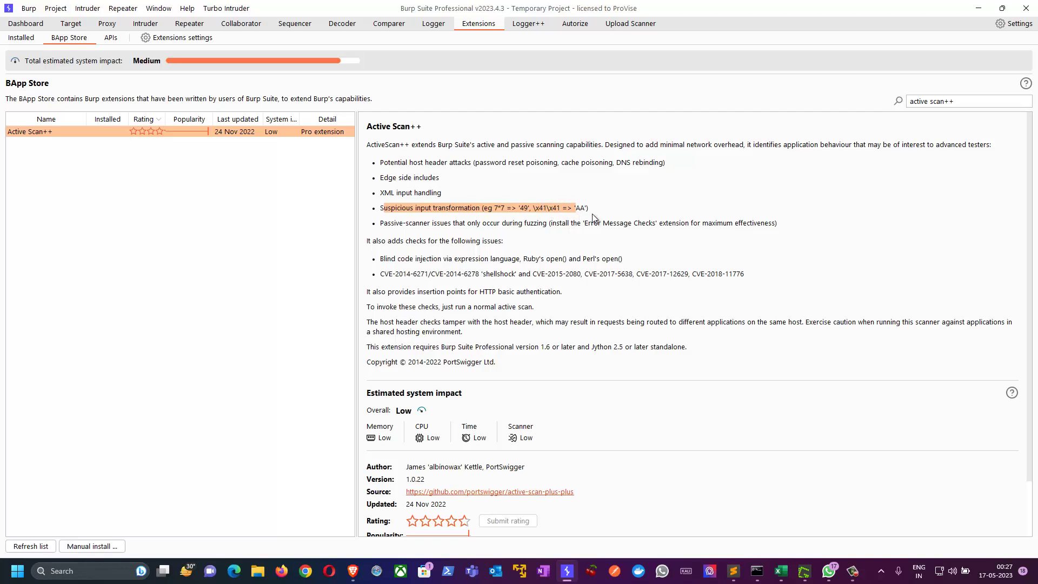
left_click(594, 218)
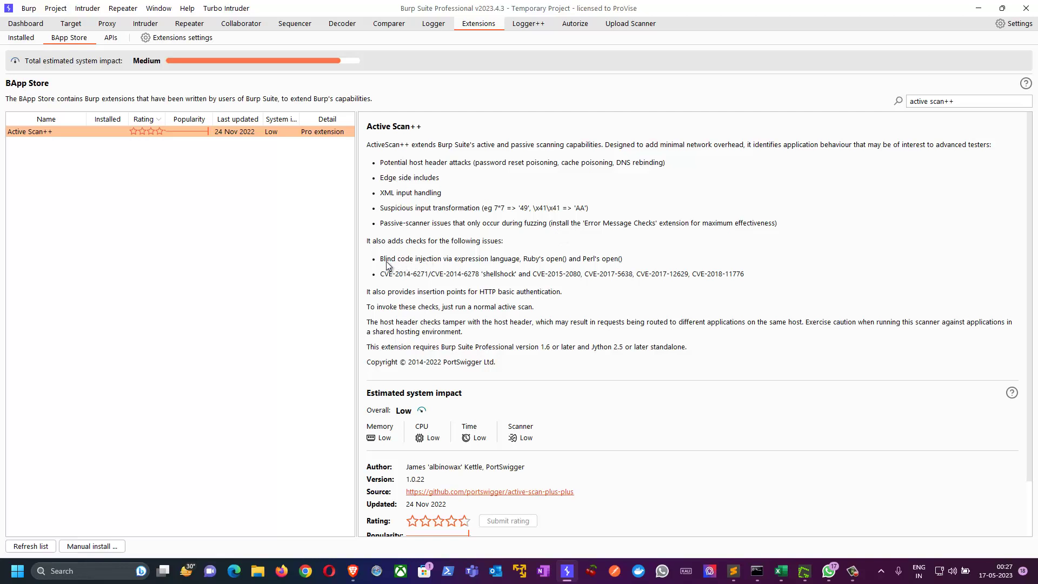
left_click_drag(387, 265, 470, 261)
left_click_drag(399, 273, 539, 291)
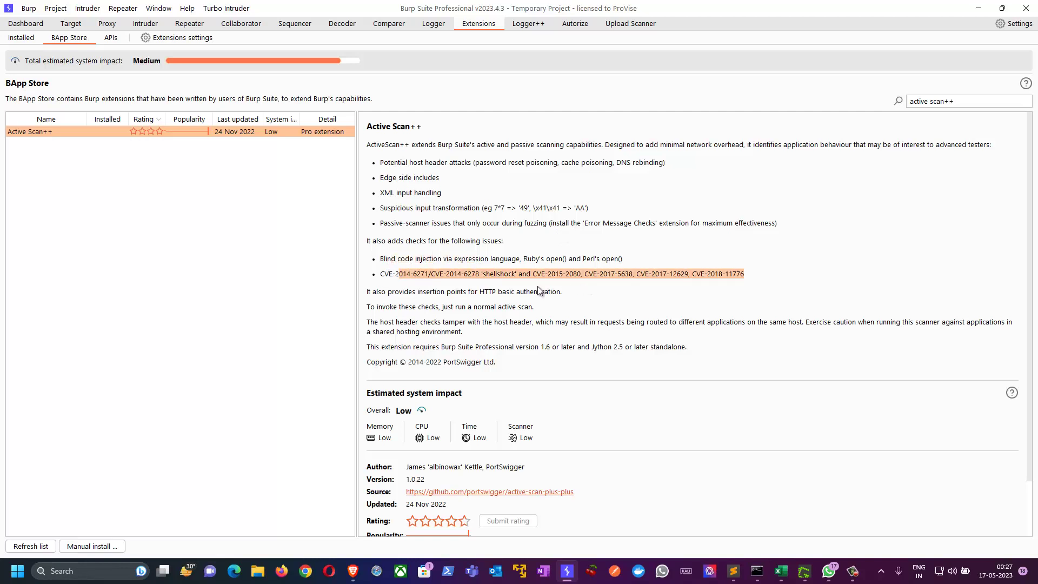
left_click_drag(395, 294, 481, 300)
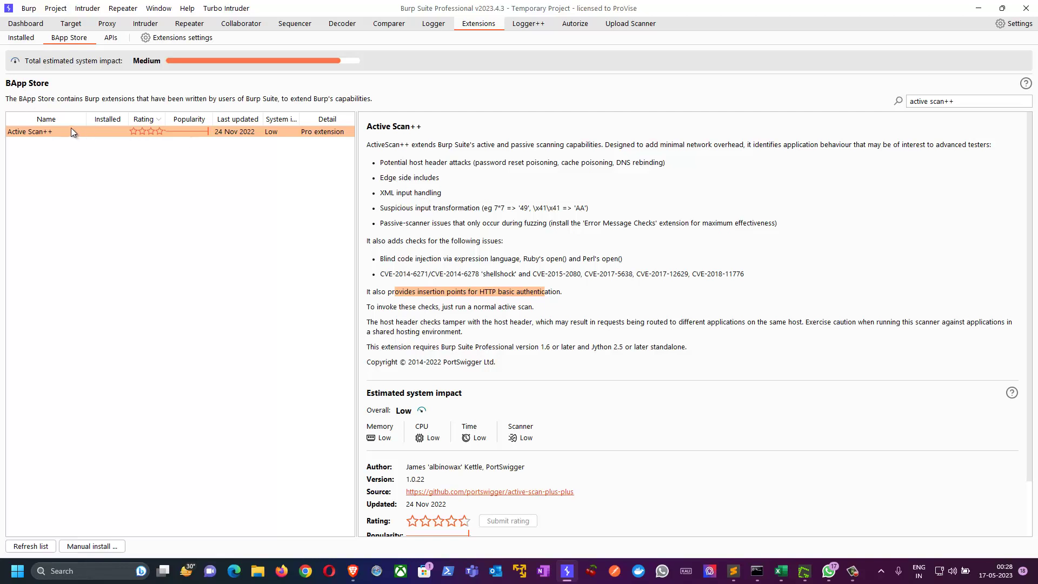
scroll(406, 328, "down", 3)
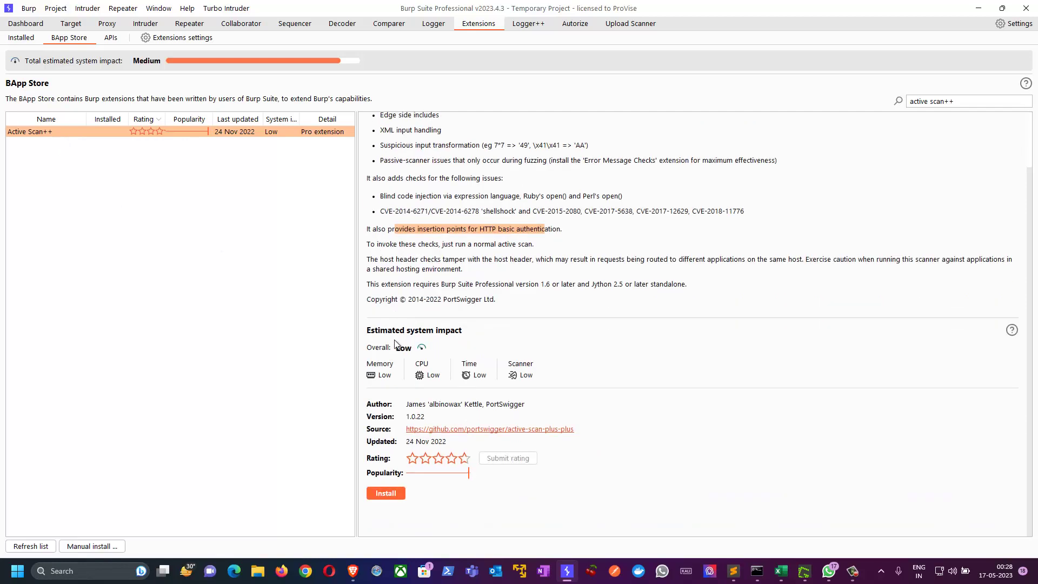
left_click(379, 494)
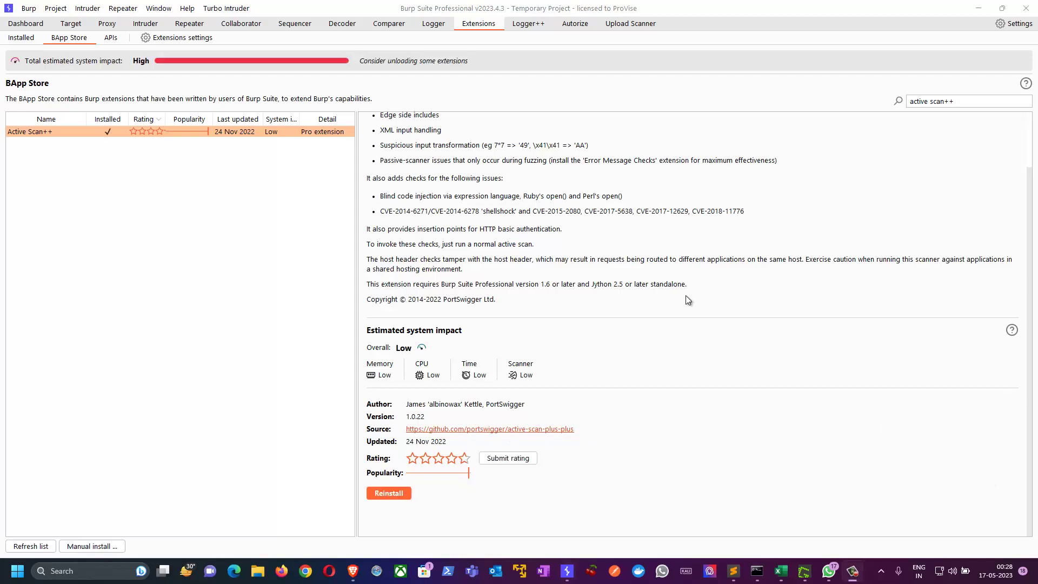
scroll(685, 295, "up", 5)
Step: Search the BApp Store for "aws" and examine the descriptions of AWS Signer, AWS Sigv4 and AWS Security Checks
left_click(927, 102)
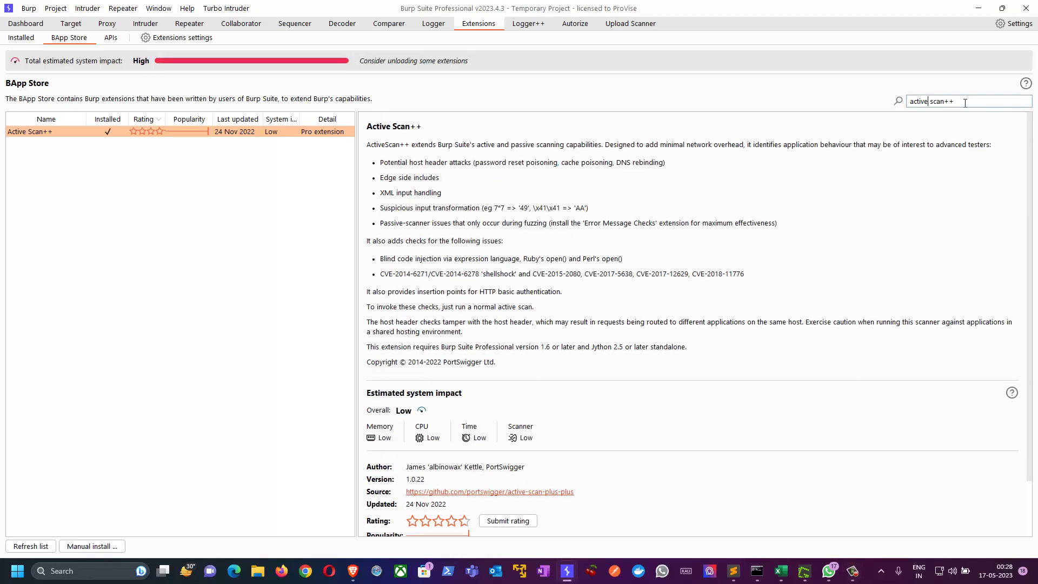
left_click_drag(965, 102, 787, 71)
type("aws")
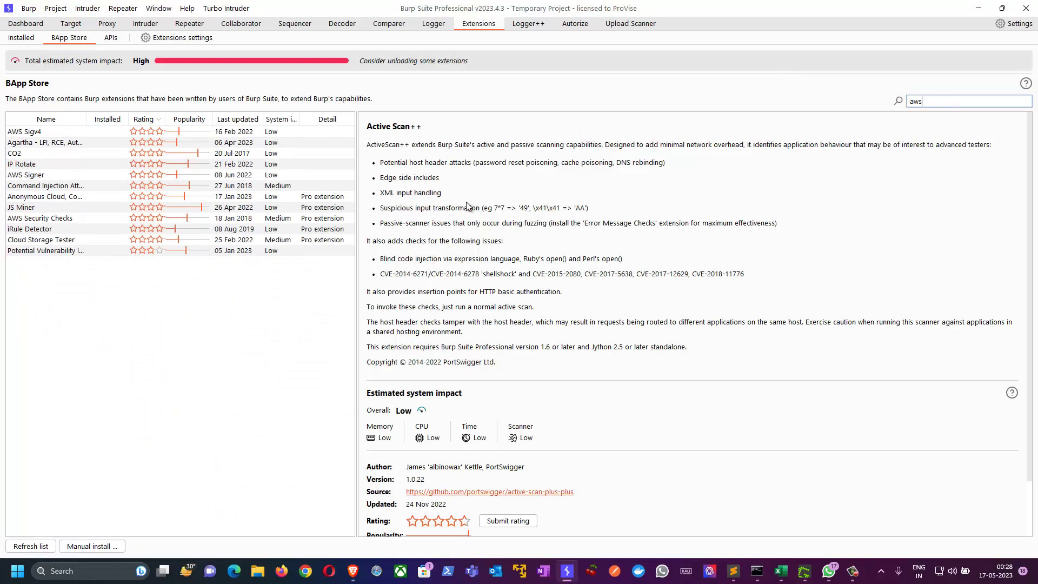
left_click(23, 176)
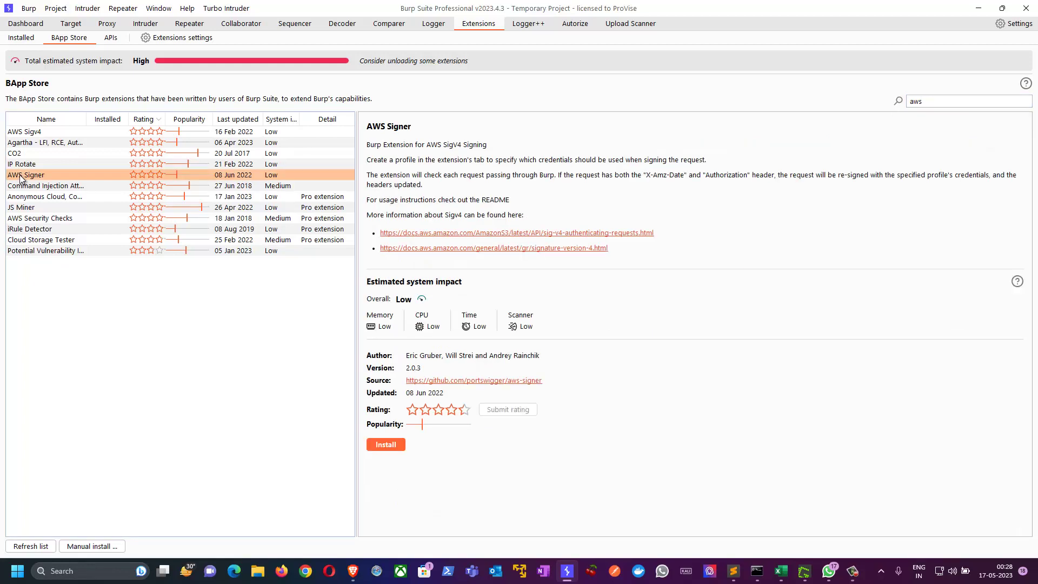
left_click(33, 133)
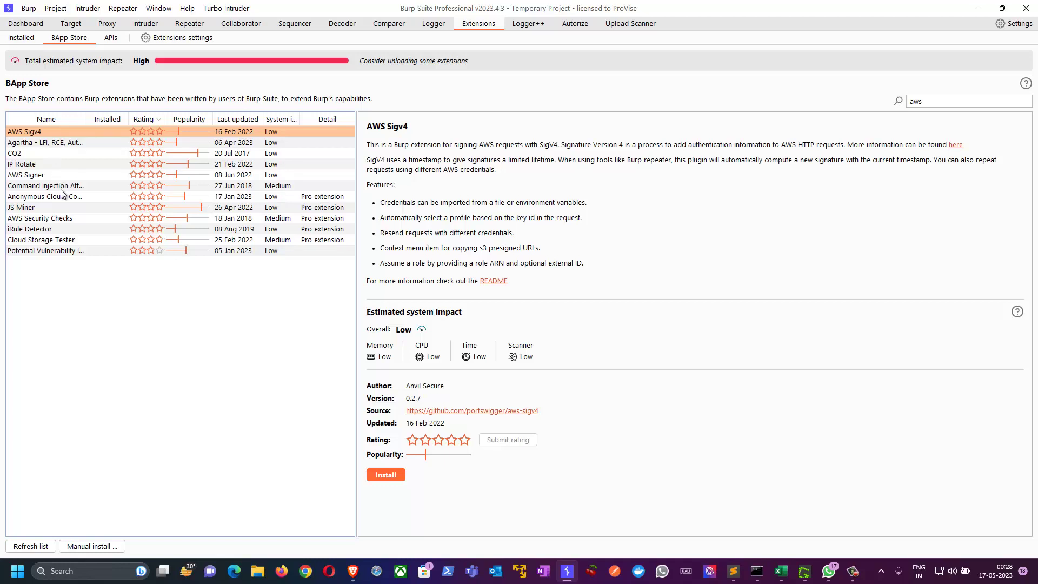
left_click(68, 221)
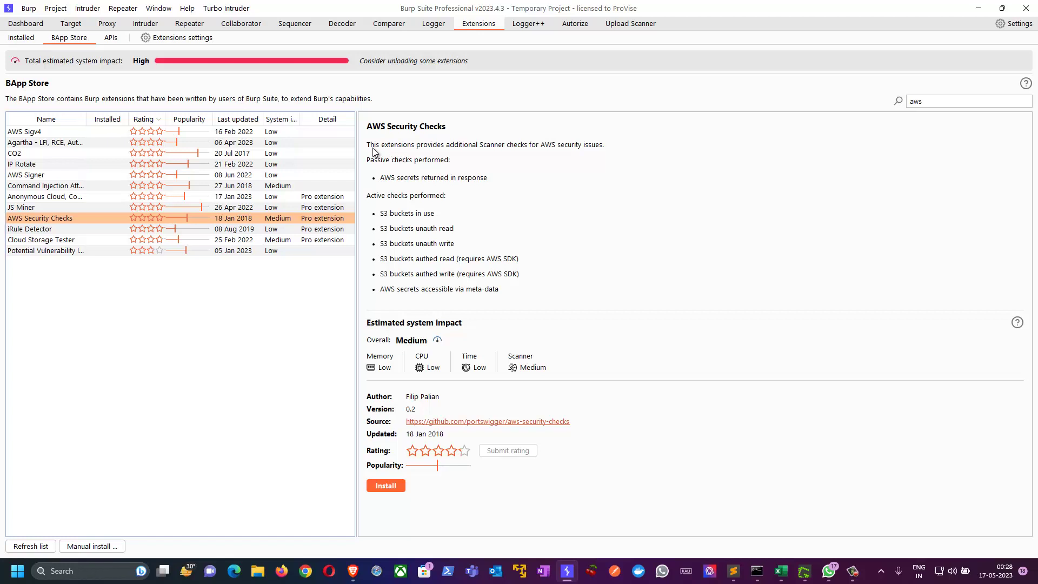
left_click_drag(370, 147, 437, 151)
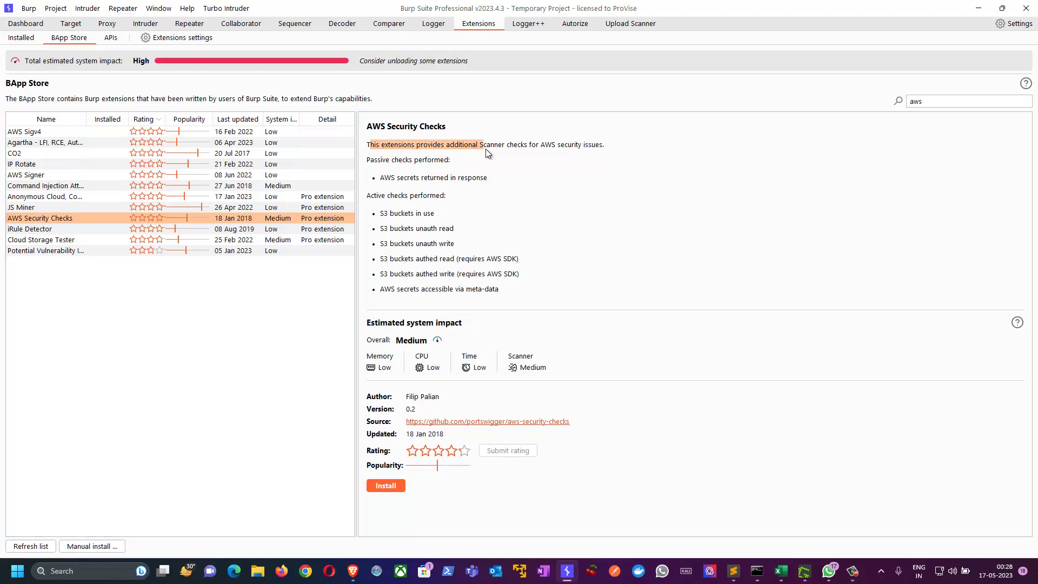
Step: Review the passive and active checks described for AWS Security Checks, and install the extension
left_click_drag(573, 145, 599, 145)
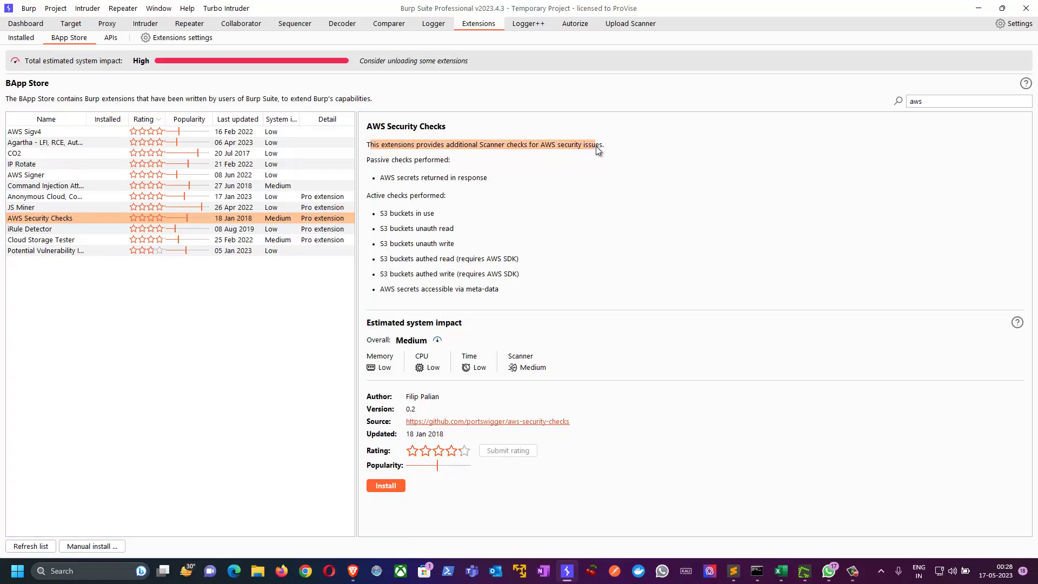
left_click_drag(368, 160, 454, 162)
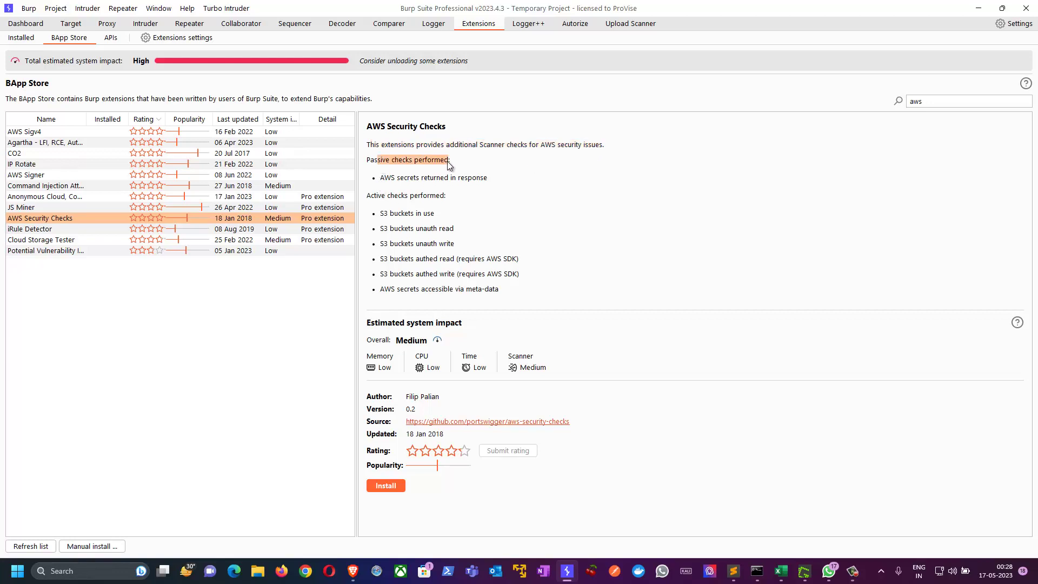
left_click_drag(381, 178, 477, 184)
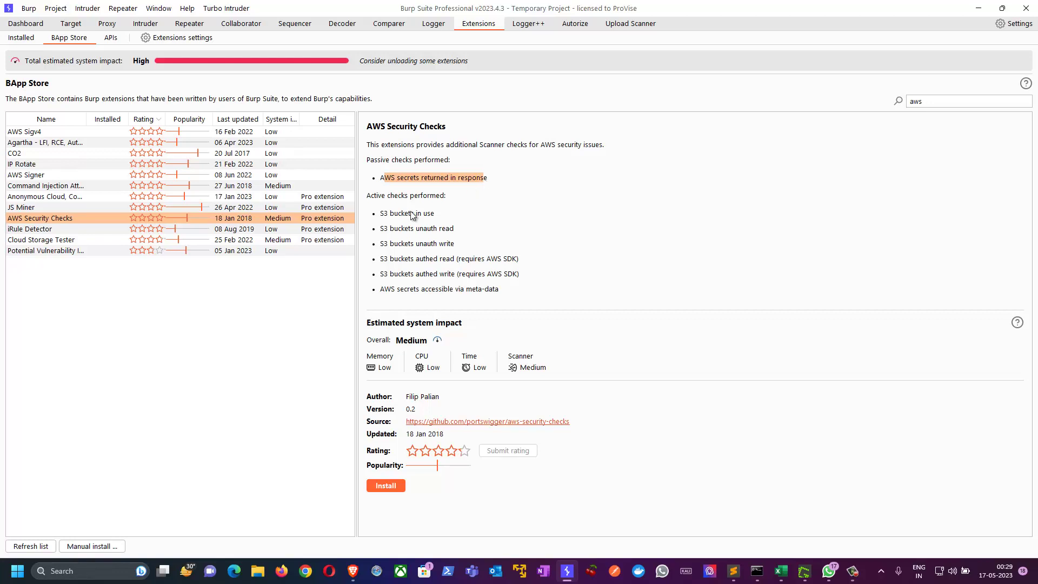
left_click_drag(378, 196, 441, 197)
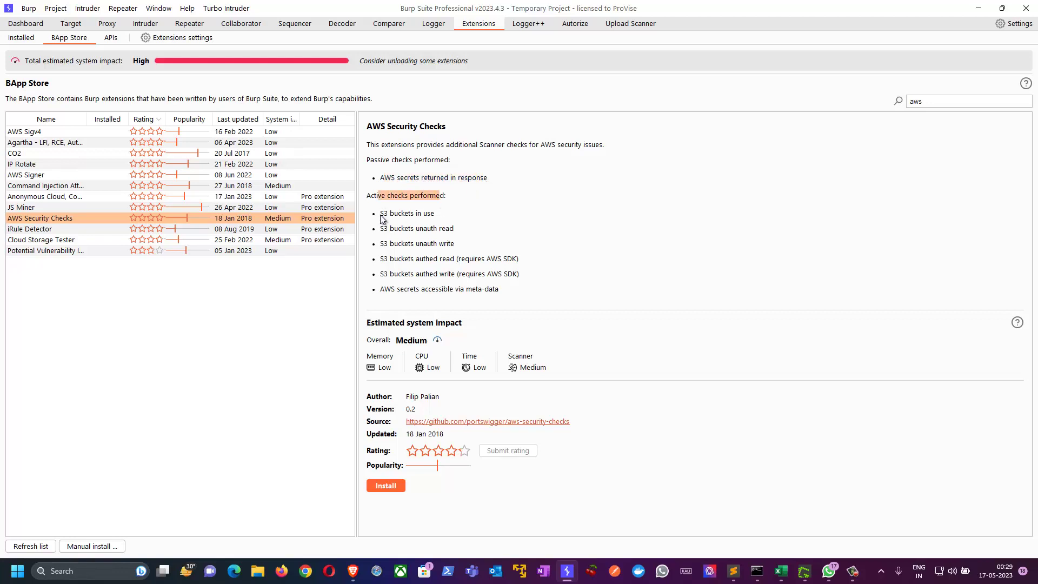
left_click_drag(381, 213, 512, 263)
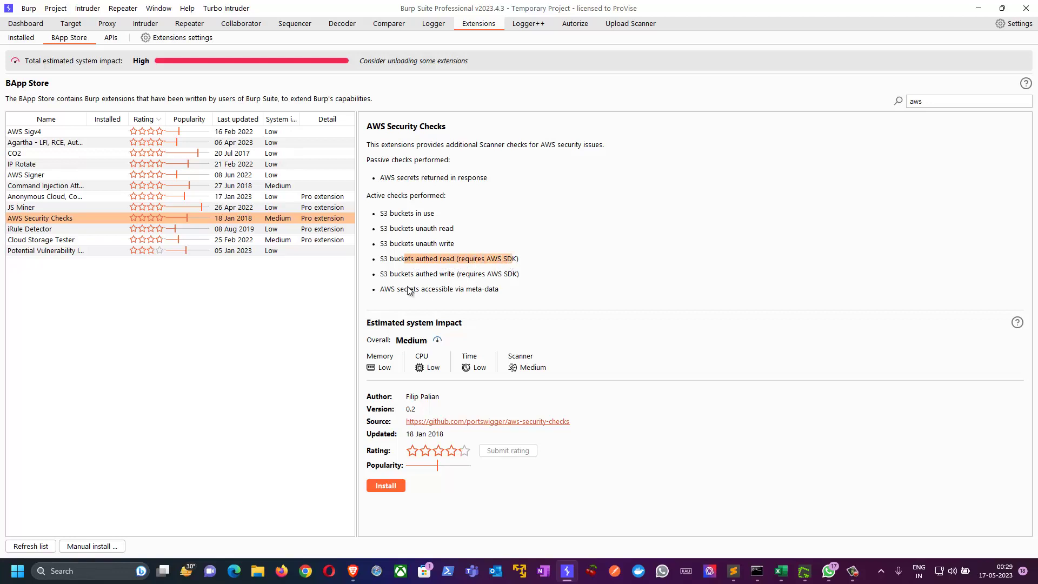
left_click_drag(392, 290, 529, 296)
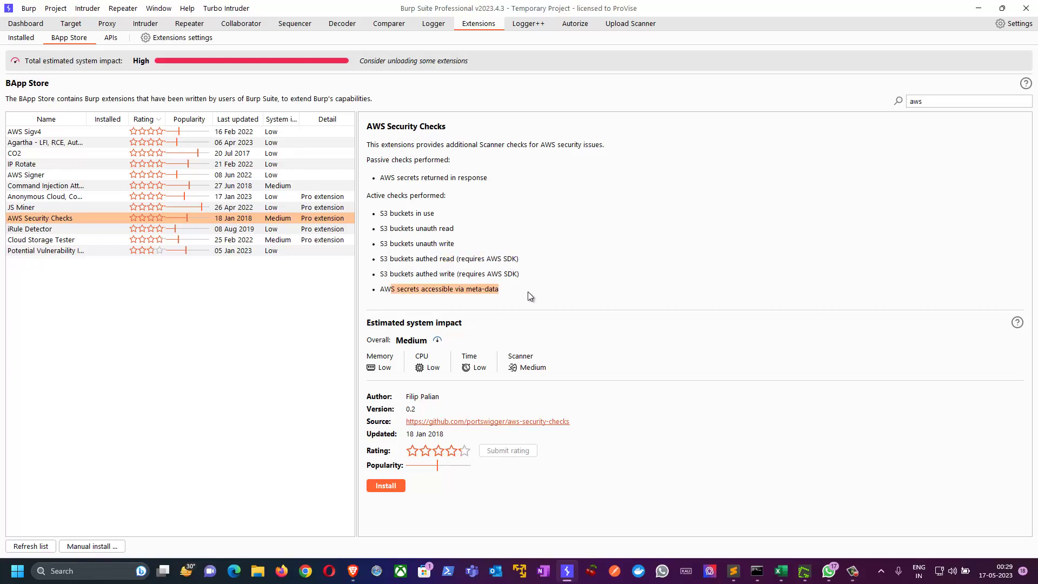
left_click(393, 489)
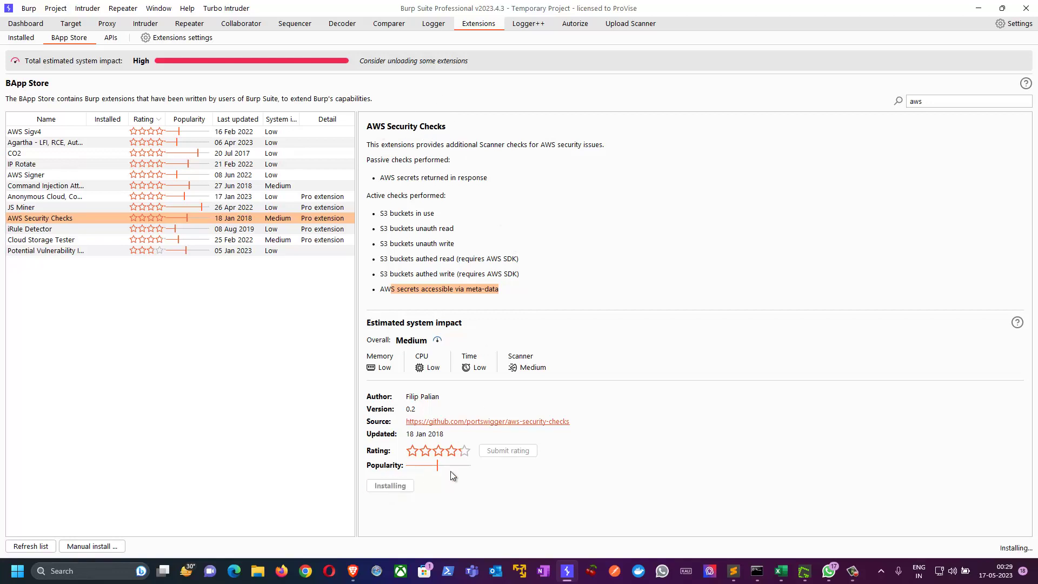
left_click(557, 452)
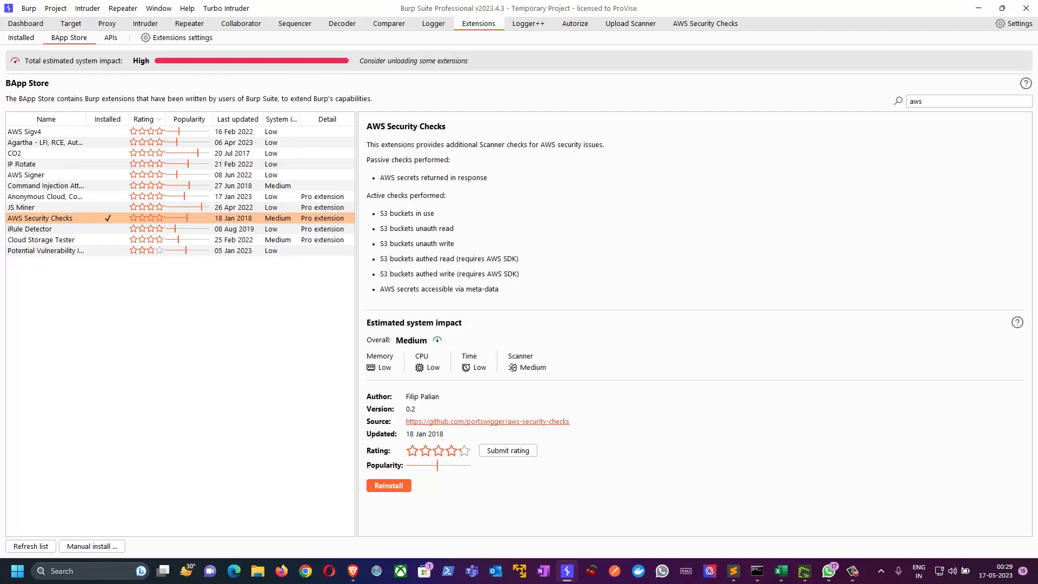
Step: Search the BApp Store for "burp bounty" and open the details of Burp Bounty, Scan Check Builder
key("BackSpace")
key("BackSpace")
key("BackSpace")
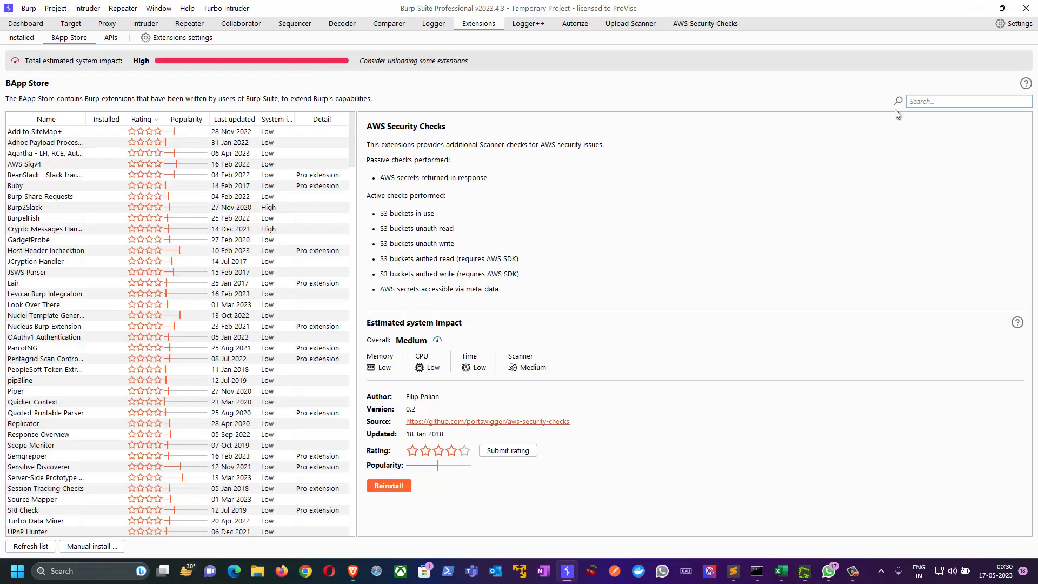
left_click(921, 102)
type("bur")
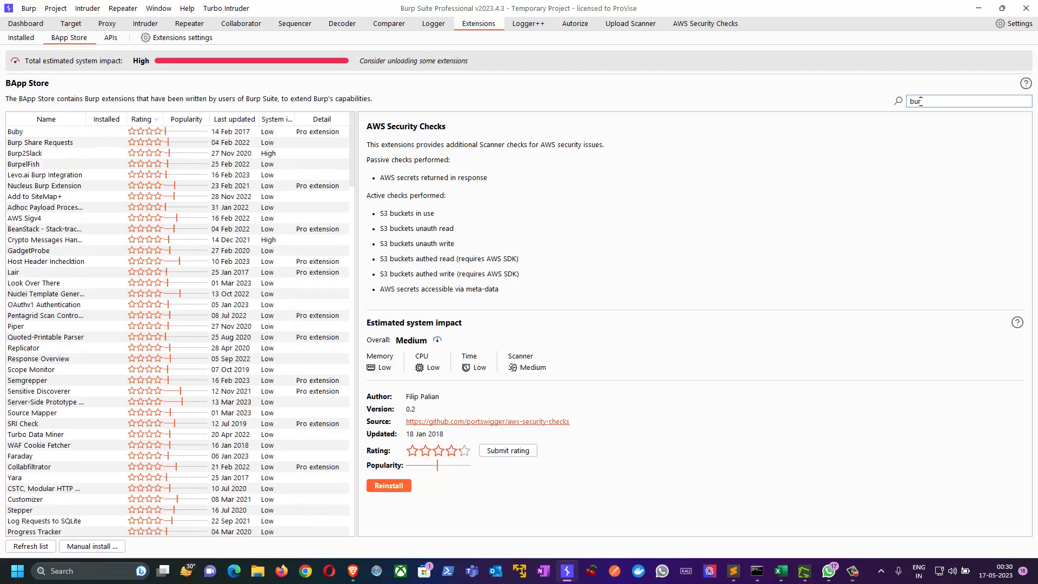
type("p bounty")
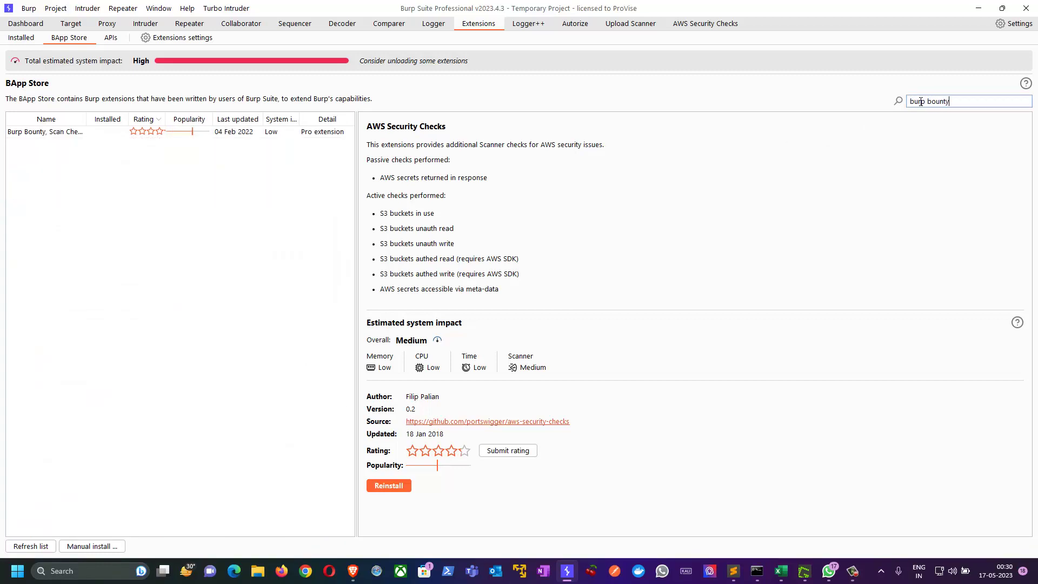
left_click(60, 132)
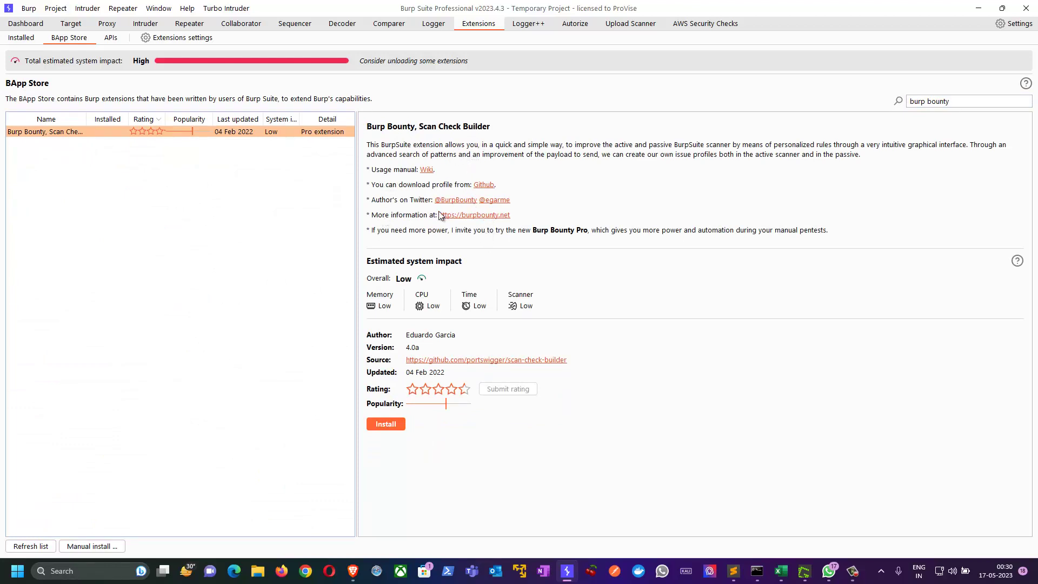
Step: Read the Burp Bounty, Scan Check Builder description, including the Burp Bounty Pro note, and install the extension
left_click_drag(381, 145, 673, 157)
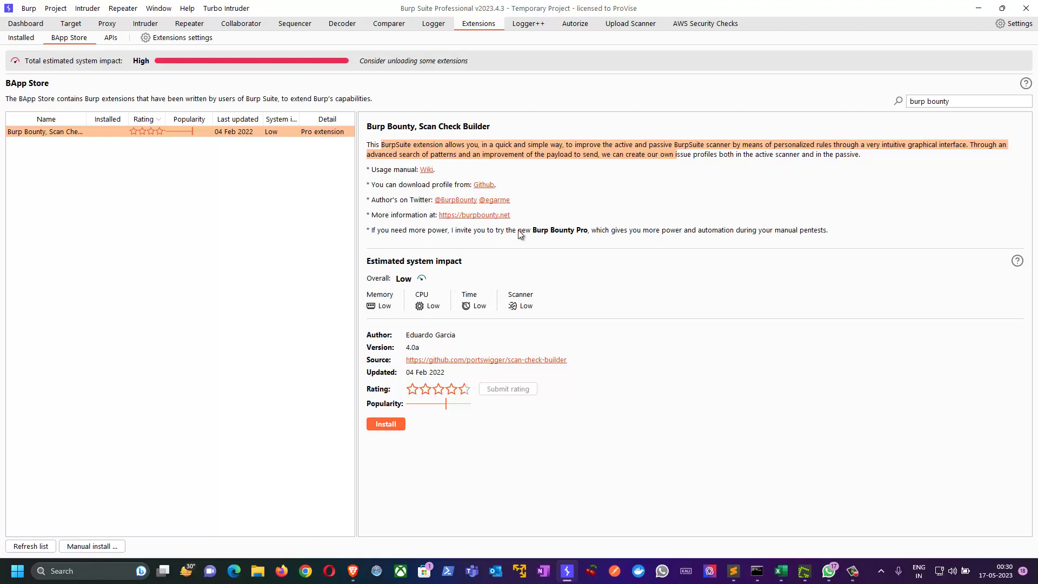
left_click_drag(532, 234, 697, 239)
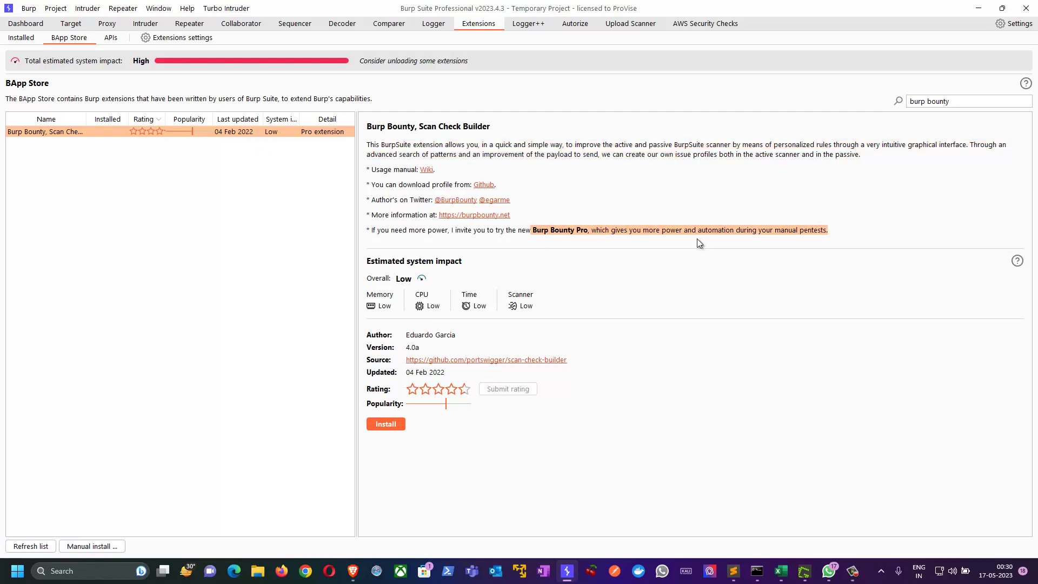
left_click(382, 425)
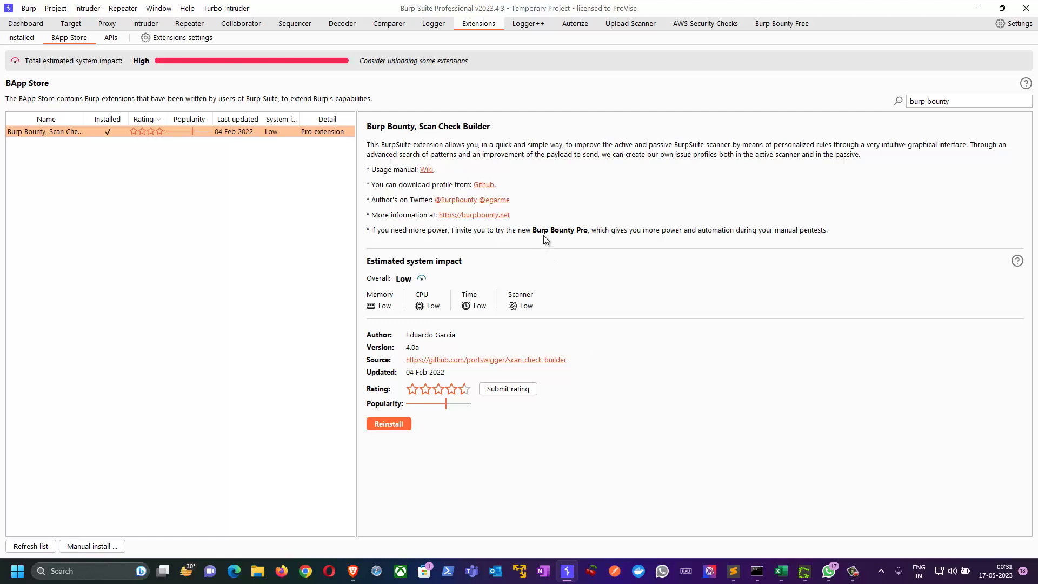
left_click_drag(533, 230, 582, 234)
Step: Replace the BApp Store search with "reflected para" to find the Reflected Parameters extension
key("ctrl+a")
key("BackSpace")
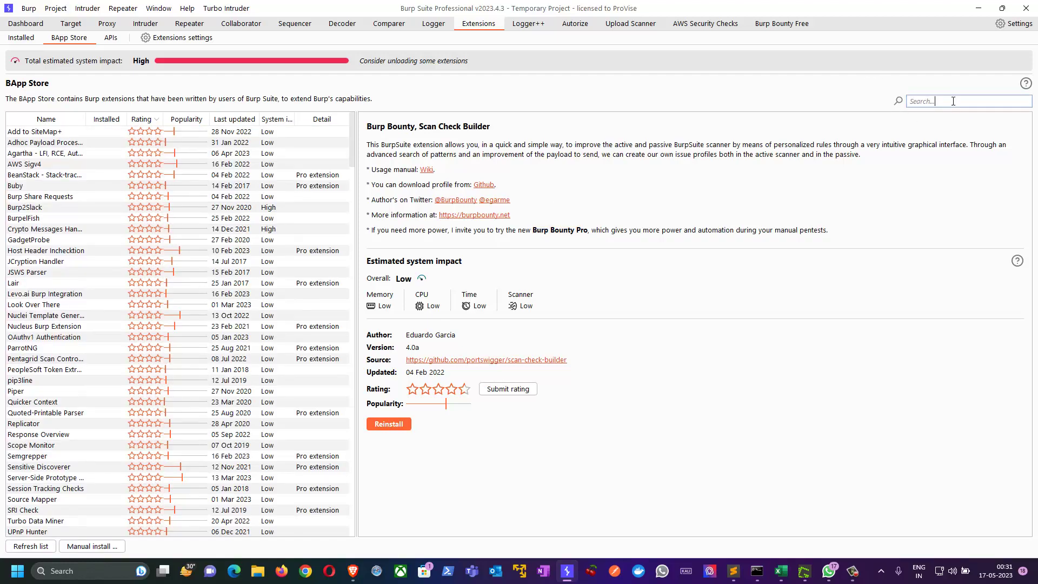
type("re")
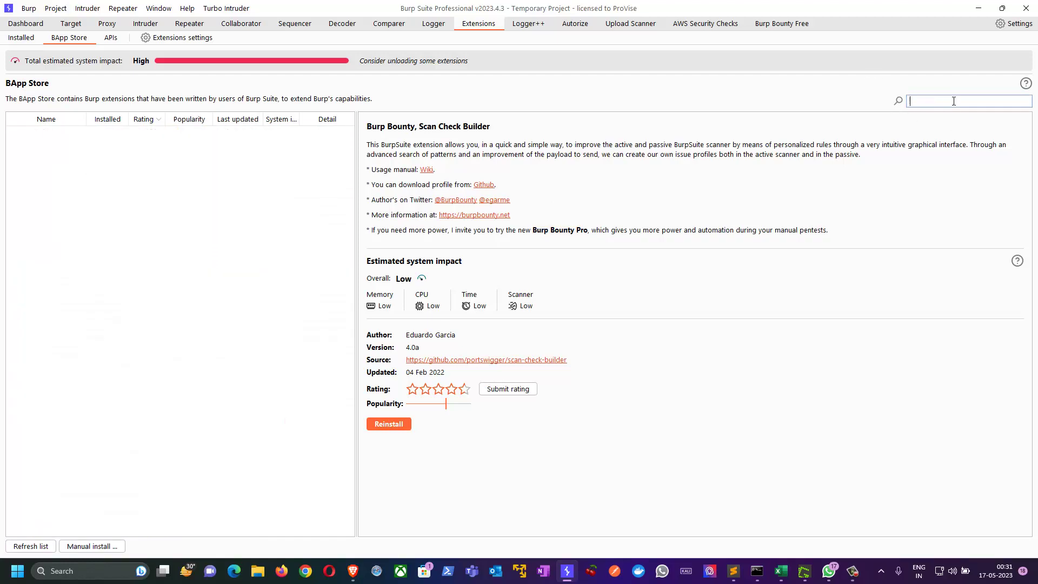
type("flectg")
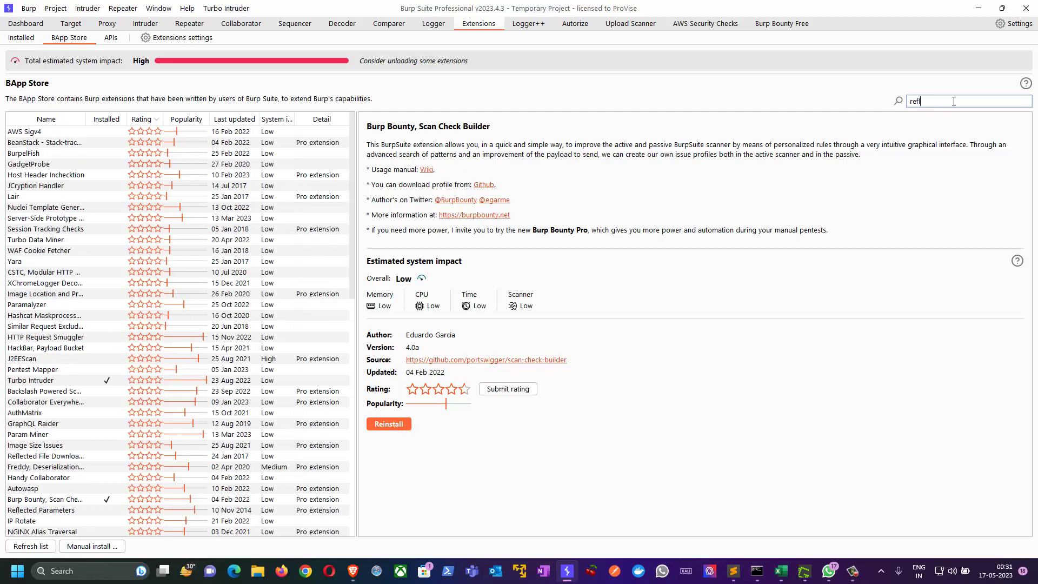
key("BackSpace")
key("BackSpace")
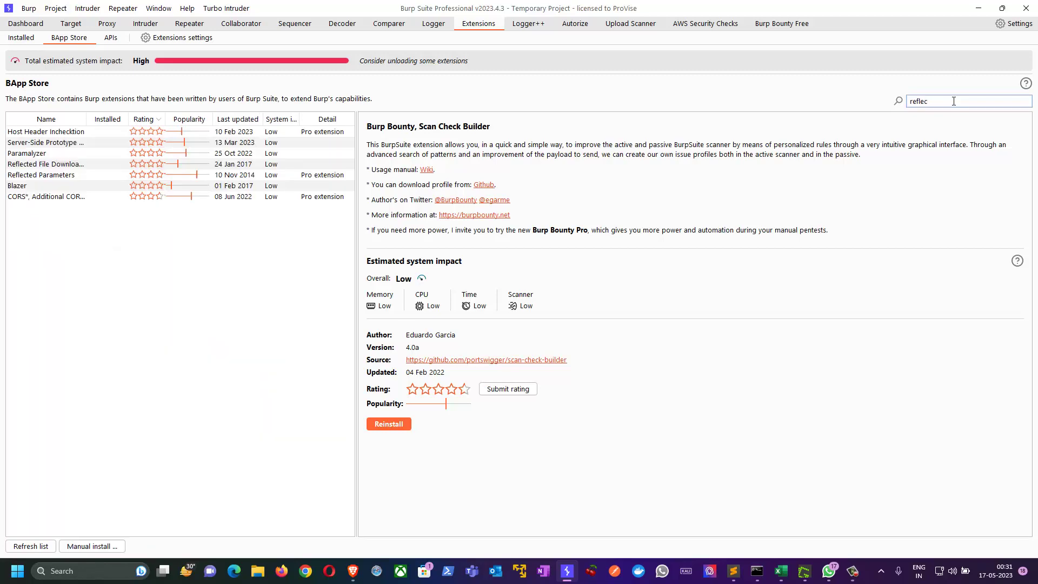
type("ted para")
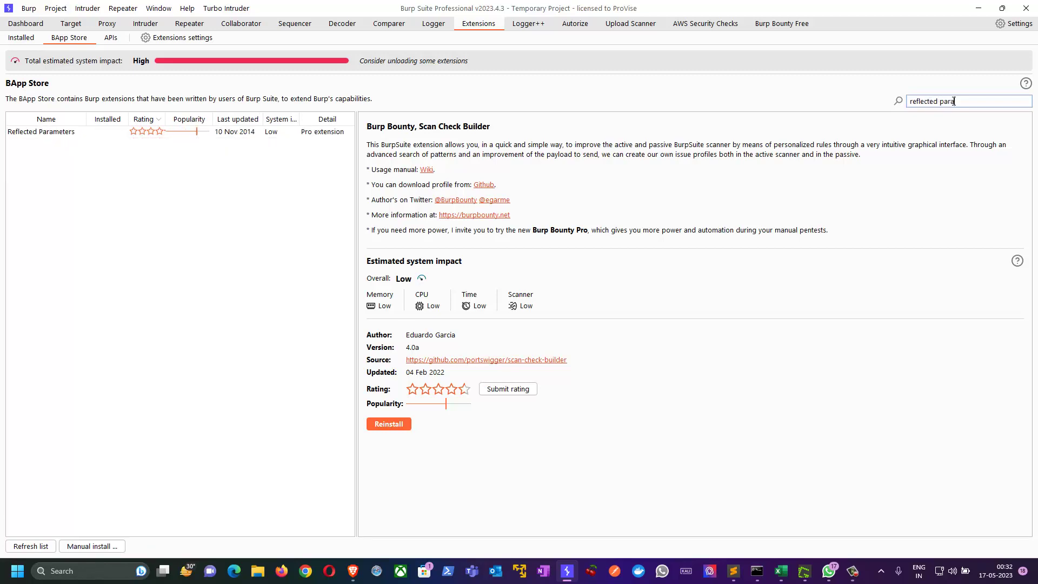
Step: Open the details of Reflected Parameters, check its Java version requirement, and install the extension
left_click(46, 134)
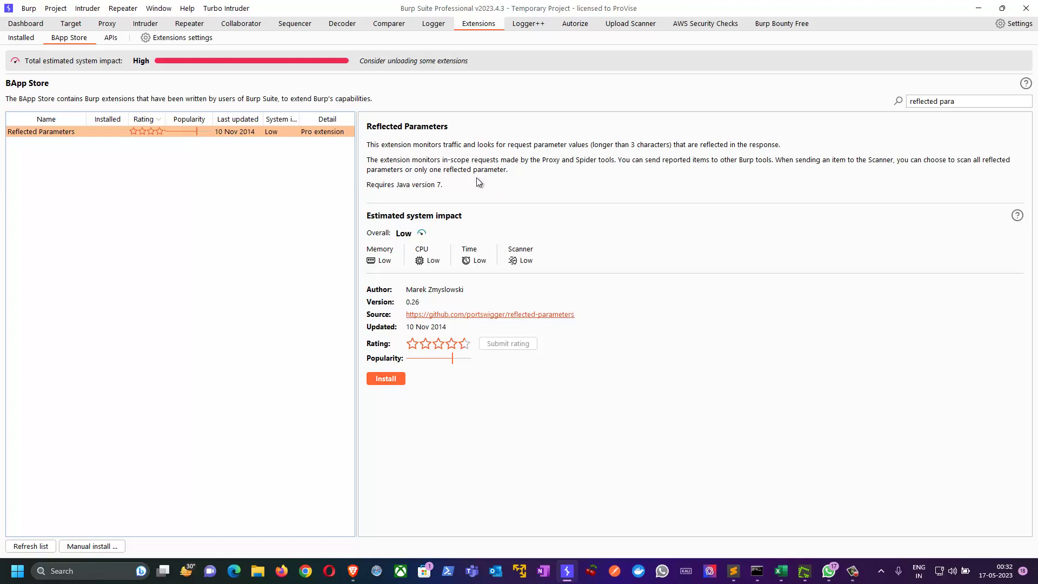
left_click_drag(370, 186, 433, 190)
left_click(388, 377)
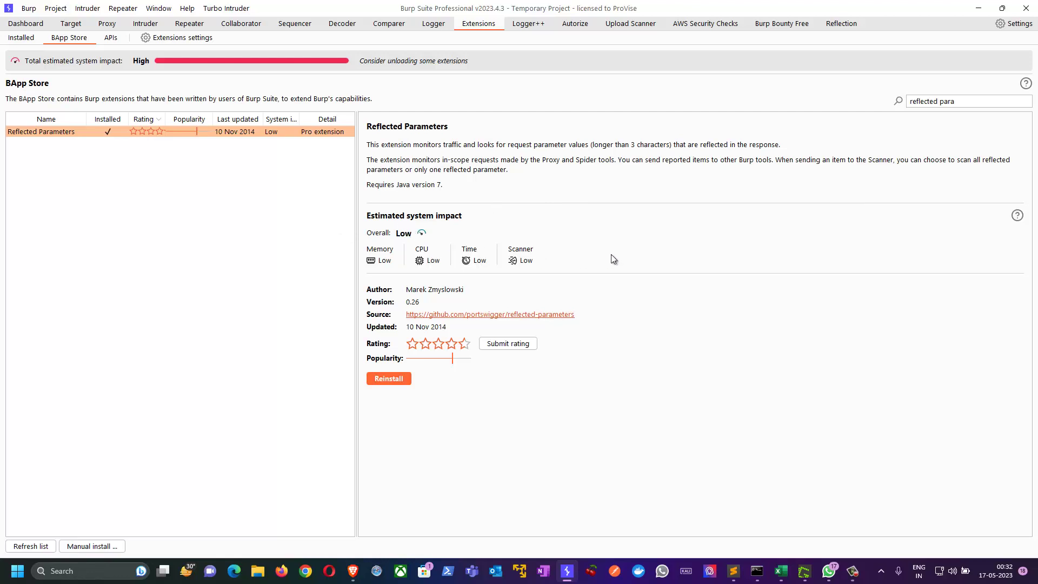
Step: Clear the BApp Store search and look through the complete list of available extensions
triple_click(993, 98)
key("BackSpace")
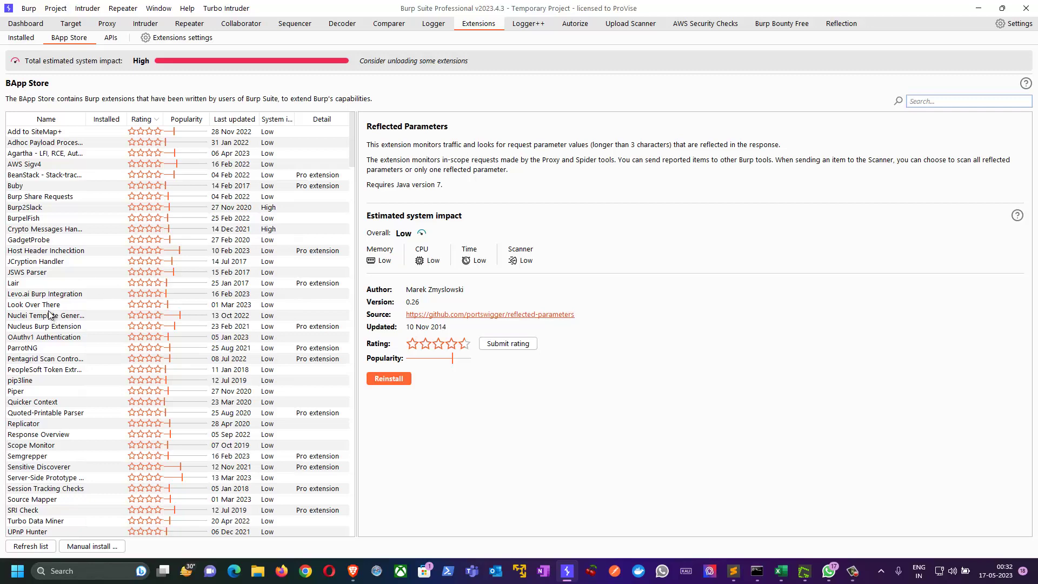
scroll(49, 314, "down", 8)
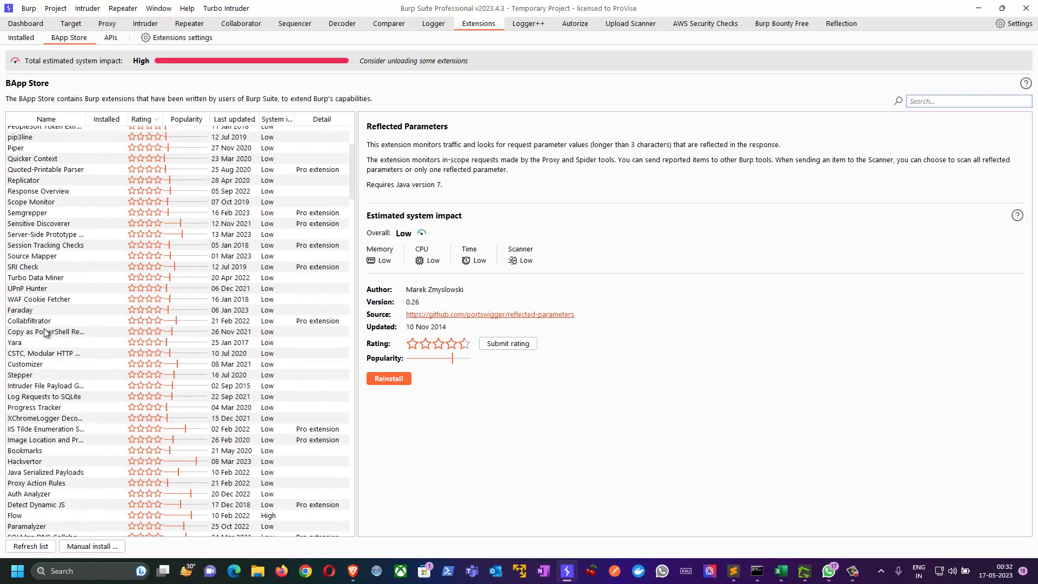
scroll(46, 332, "down", 7)
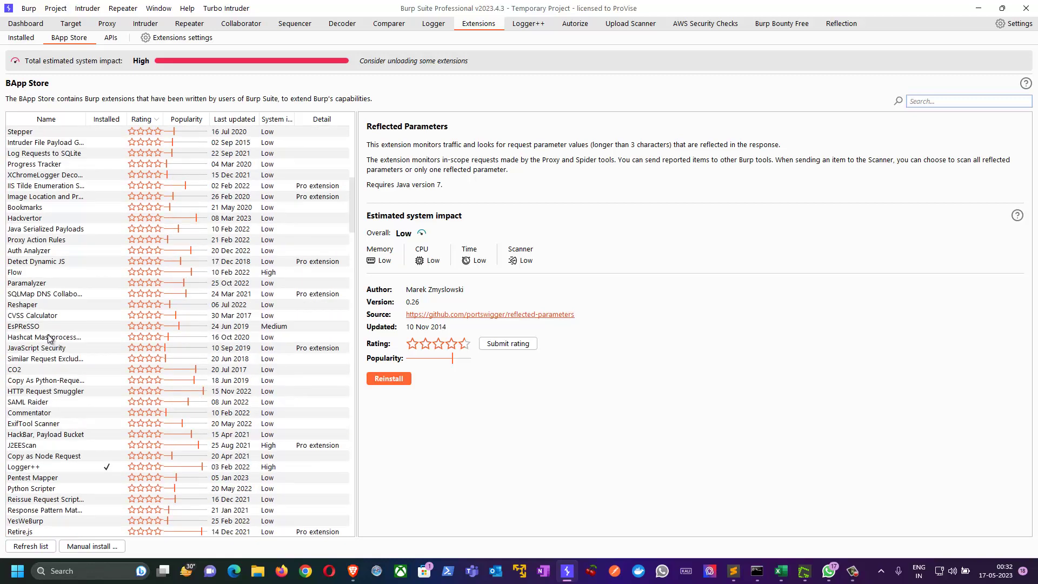
scroll(46, 338, "up", 13)
scroll(27, 327, "down", 20)
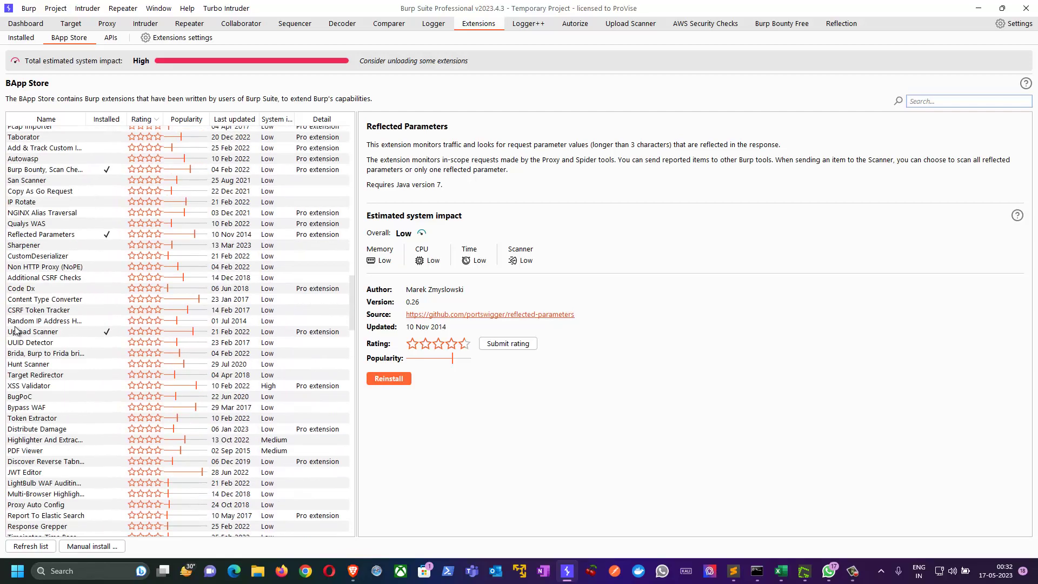
scroll(13, 326, "down", 12)
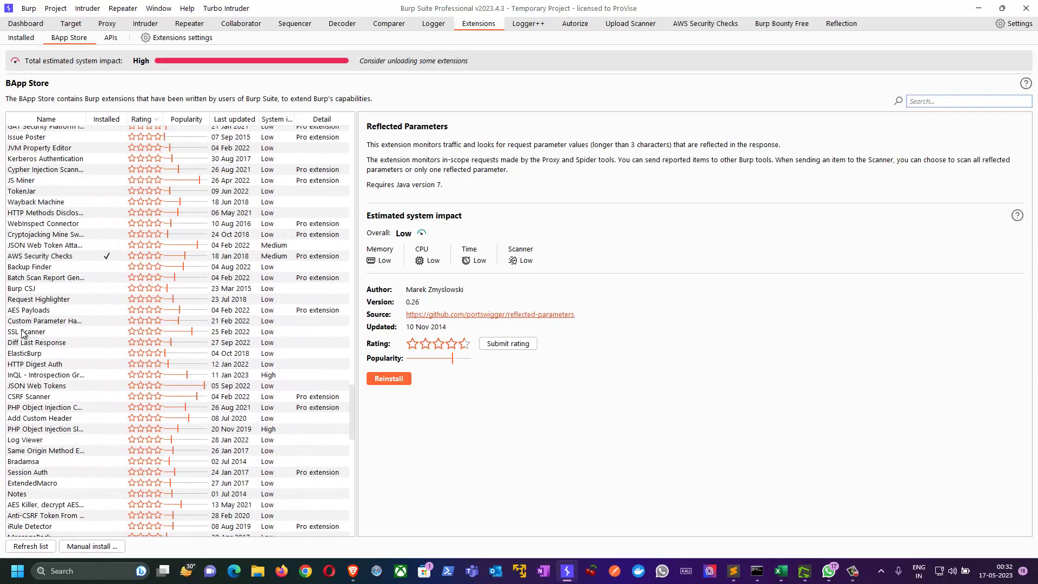
scroll(23, 334, "down", 7)
scroll(22, 333, "down", 1)
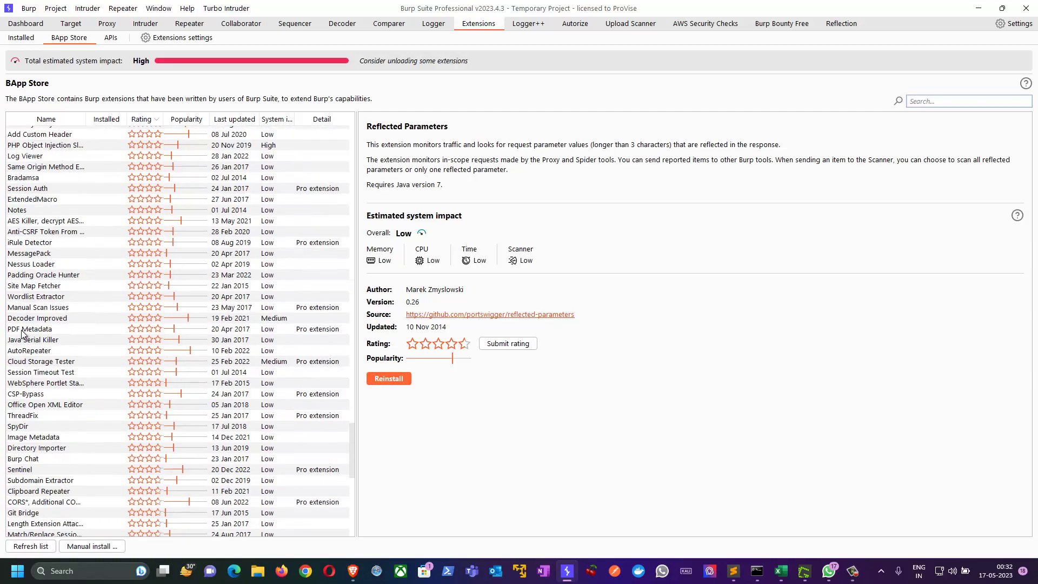
scroll(67, 367, "down", 1)
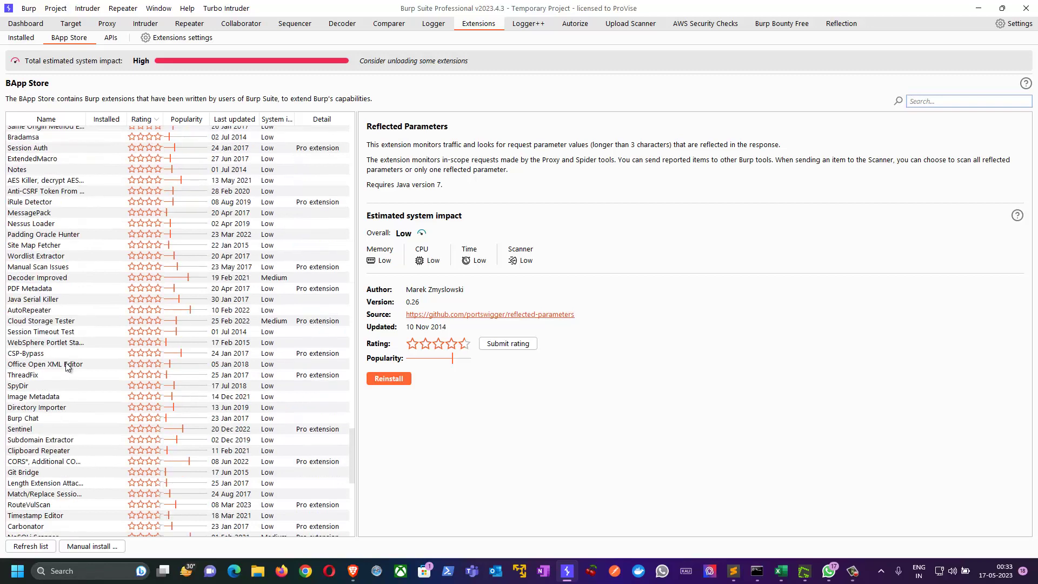
scroll(68, 367, "down", 3)
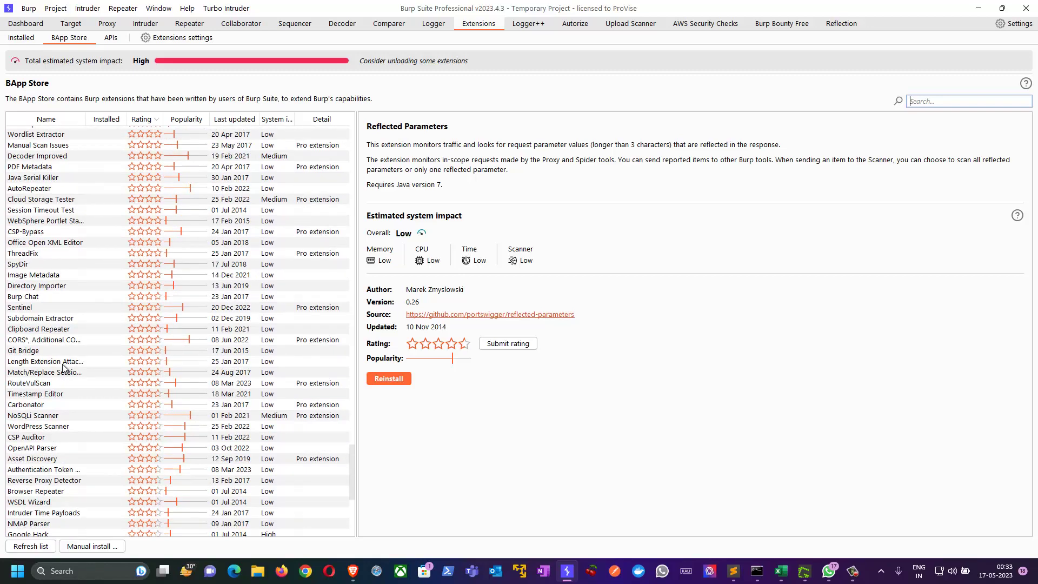
scroll(63, 369, "down", 5)
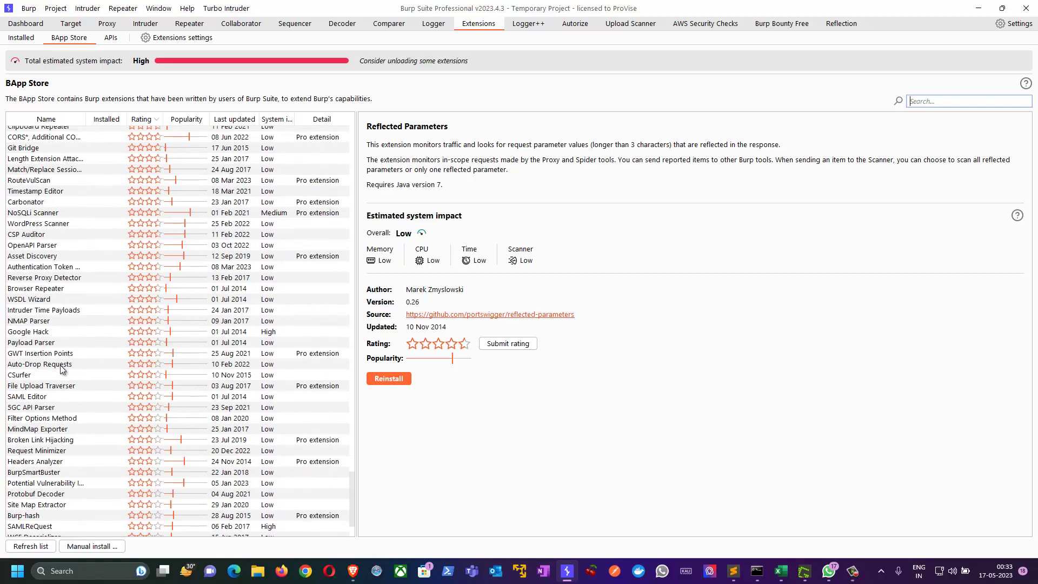
scroll(59, 368, "down", 2)
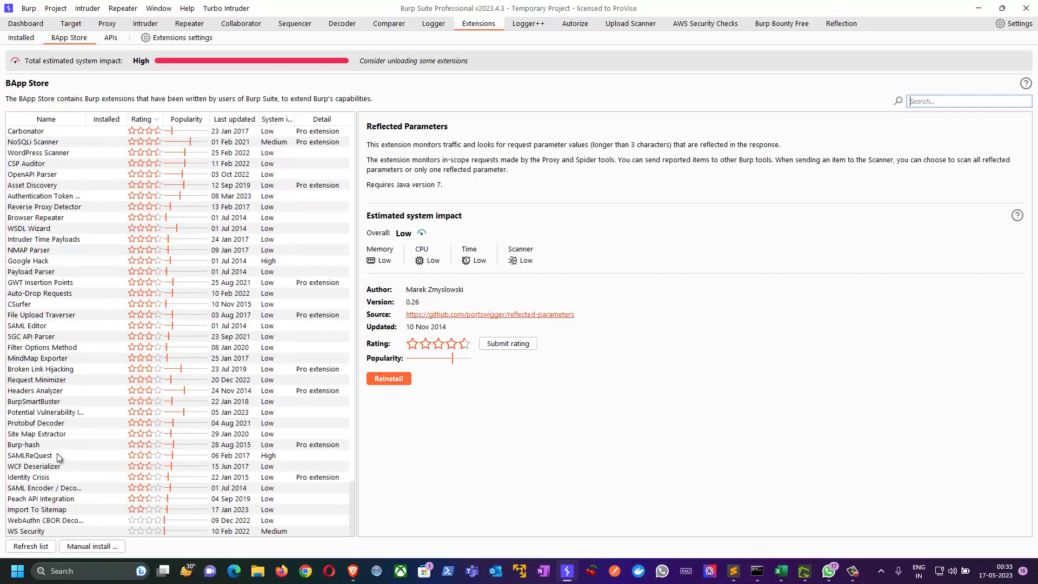
scroll(57, 454, "up", 20)
scroll(119, 487, "up", 15)
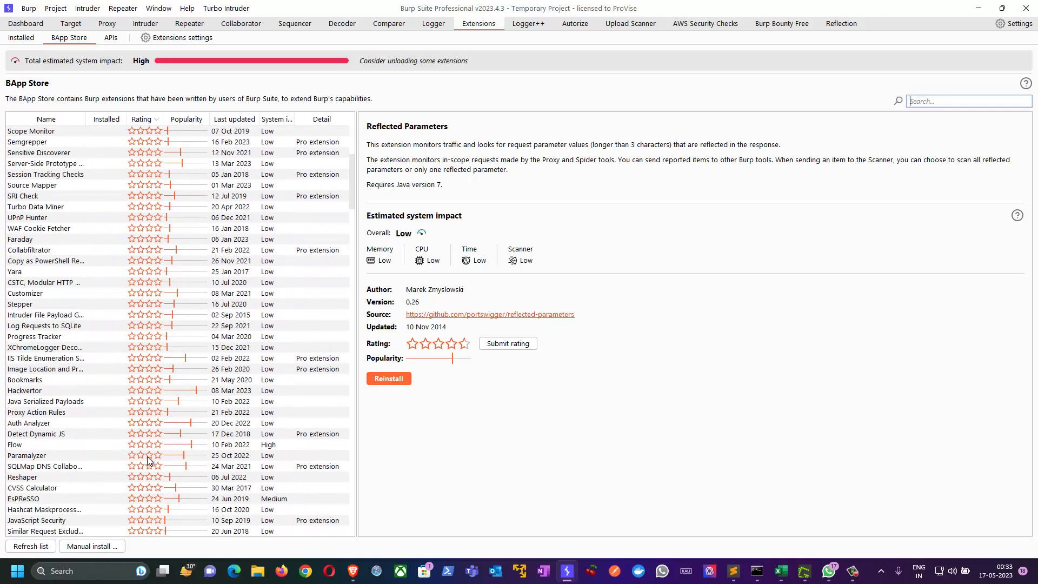
scroll(147, 456, "up", 10)
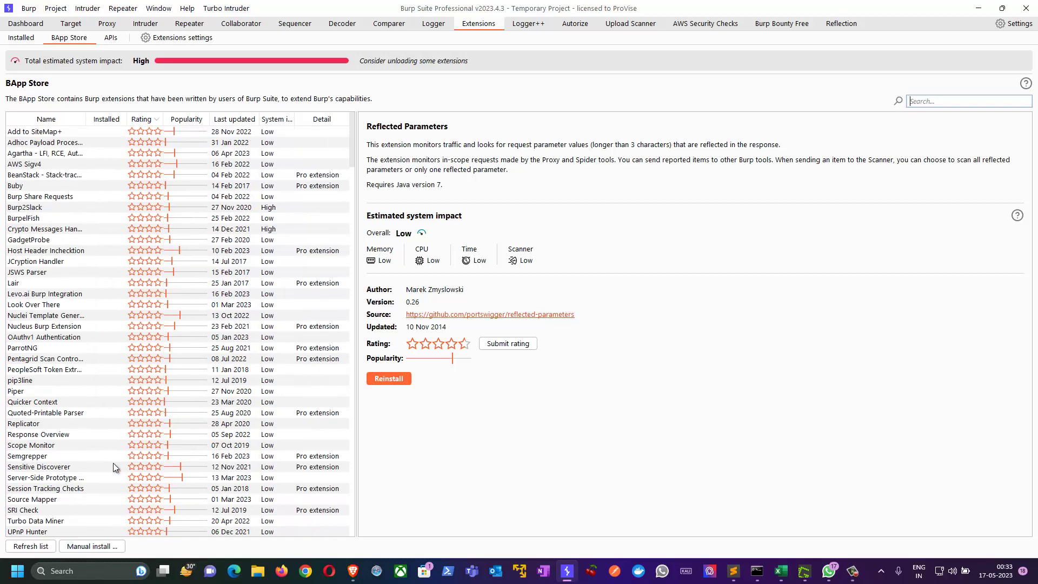
Step: View the file chooser for manually installing a BApp, cancel it, and refresh the extension list
left_click(106, 547)
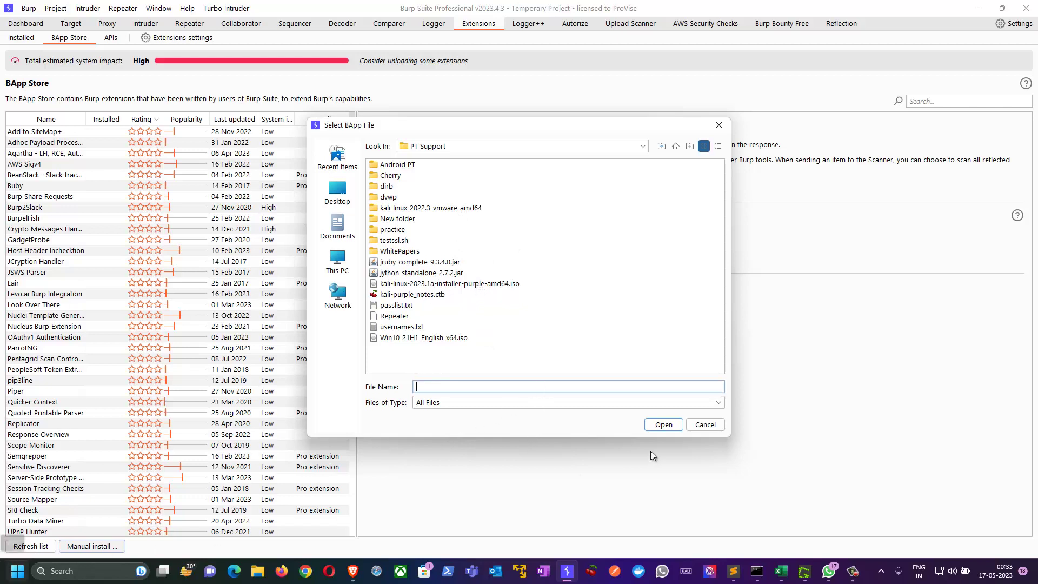
left_click(704, 425)
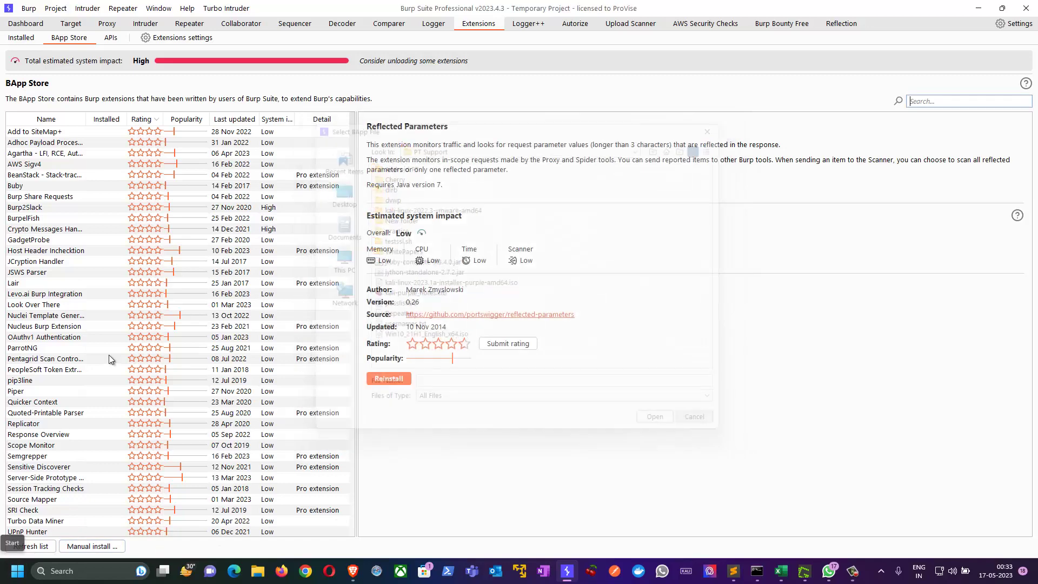
left_click(44, 543)
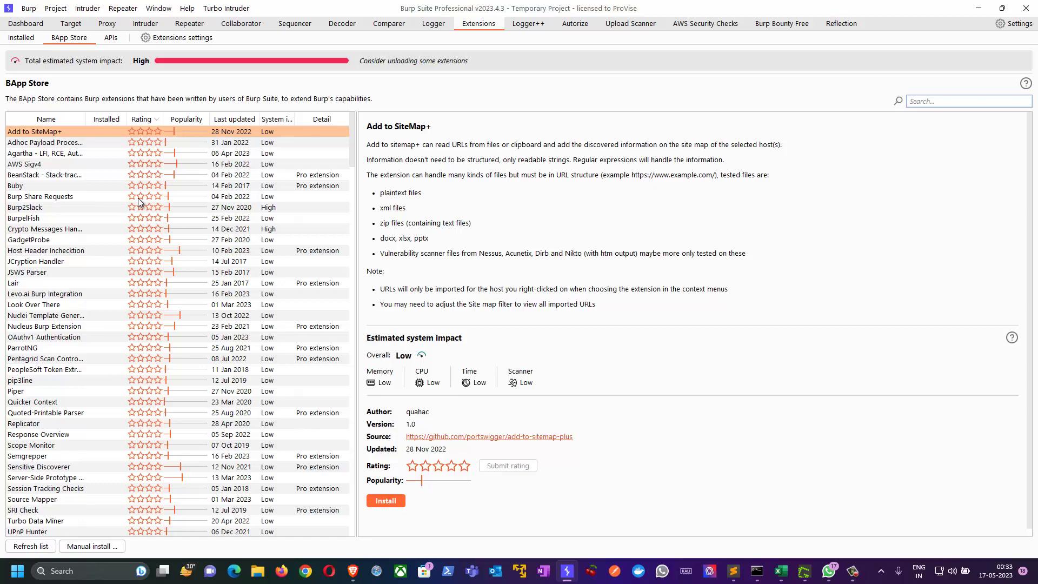
Step: Open the Proxy tool's Intercept view
left_click(109, 24)
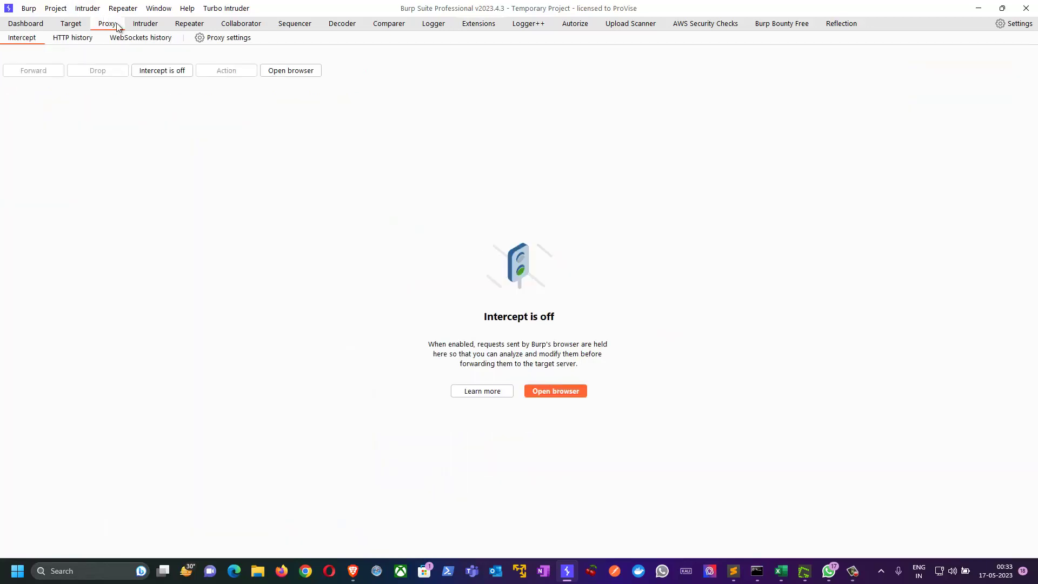